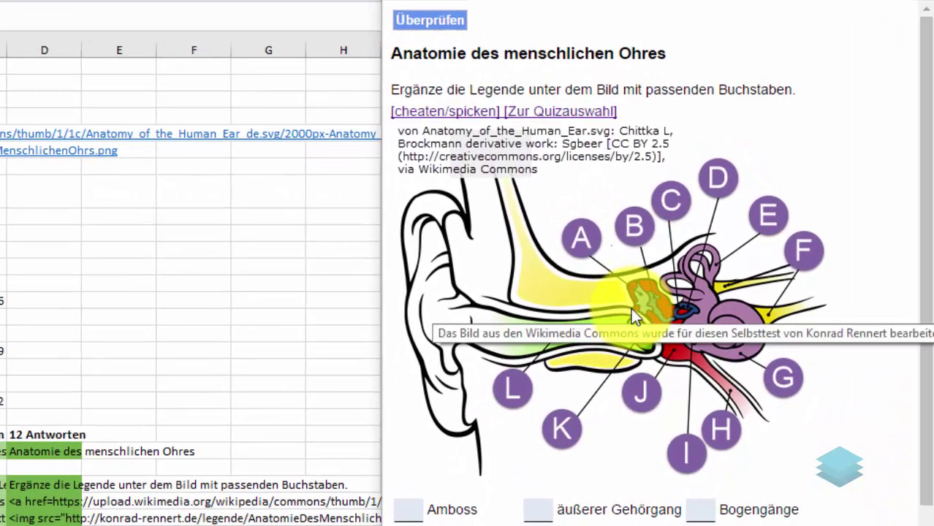
# - Open the labelled Wikimedia ear image through the quiz's [cheaten/spicken] link
pyautogui.click(433, 116)
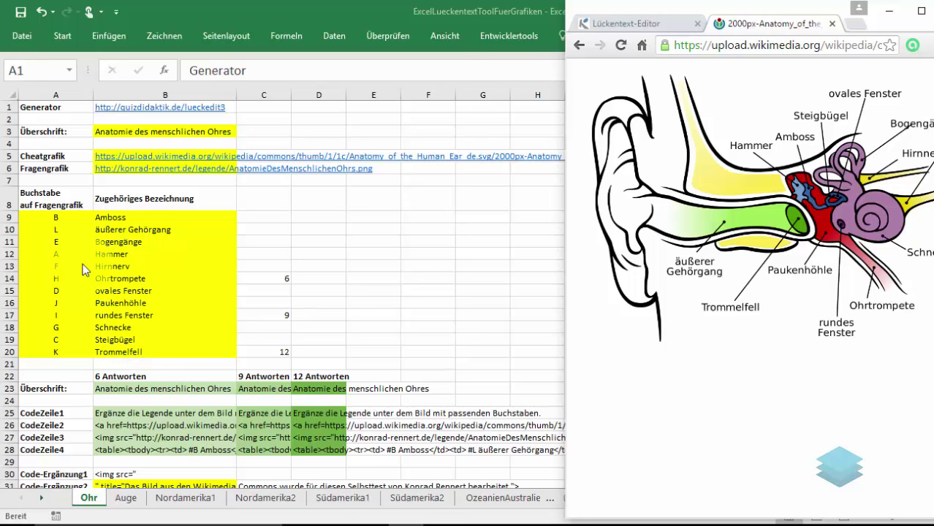
# - Back on the ear quiz, answer Amboss with B, äußerer Gehörgang with L and Bogengänge with G
pyautogui.click(578, 45)
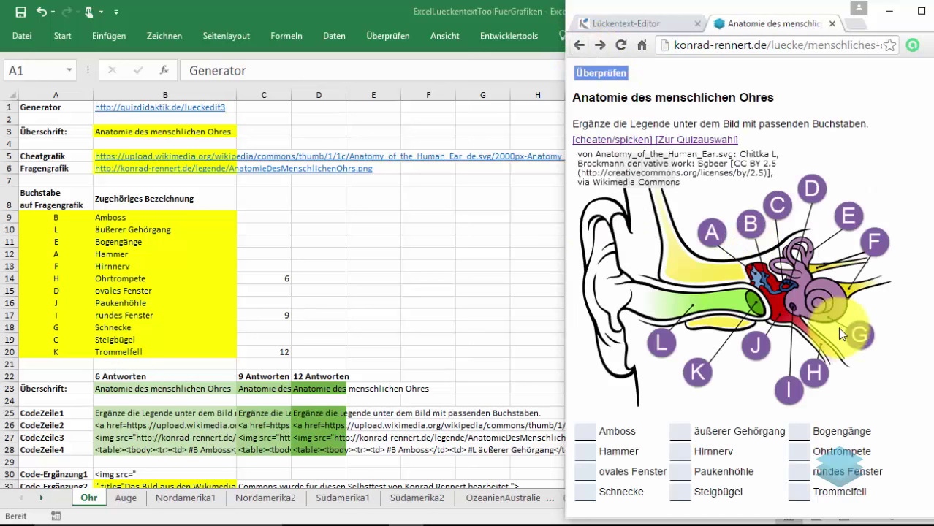
pyautogui.click(585, 431)
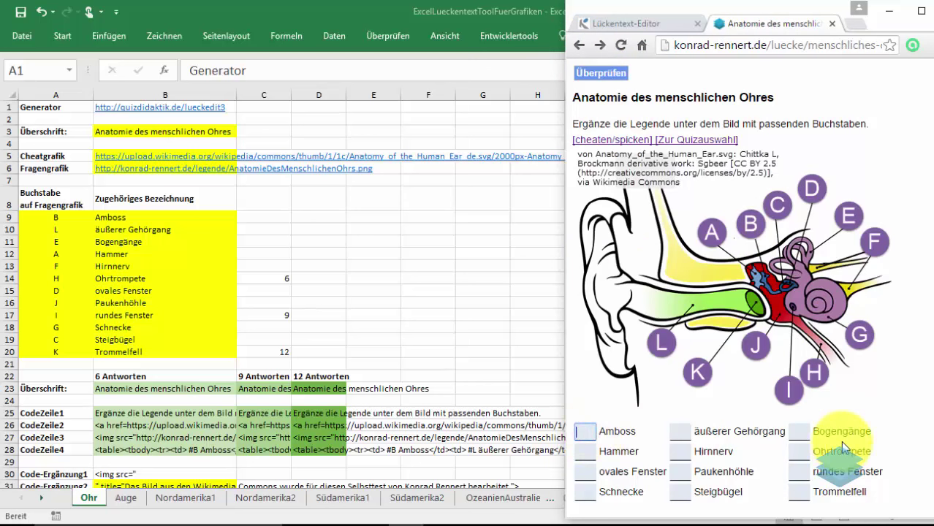
pyautogui.write('B')
pyautogui.press('Tab')
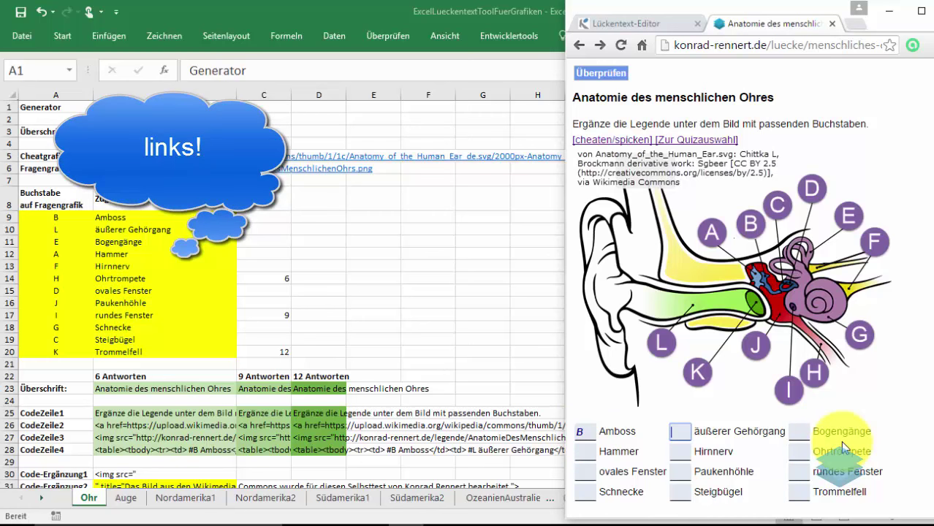
pyautogui.write('L')
pyautogui.press('Tab')
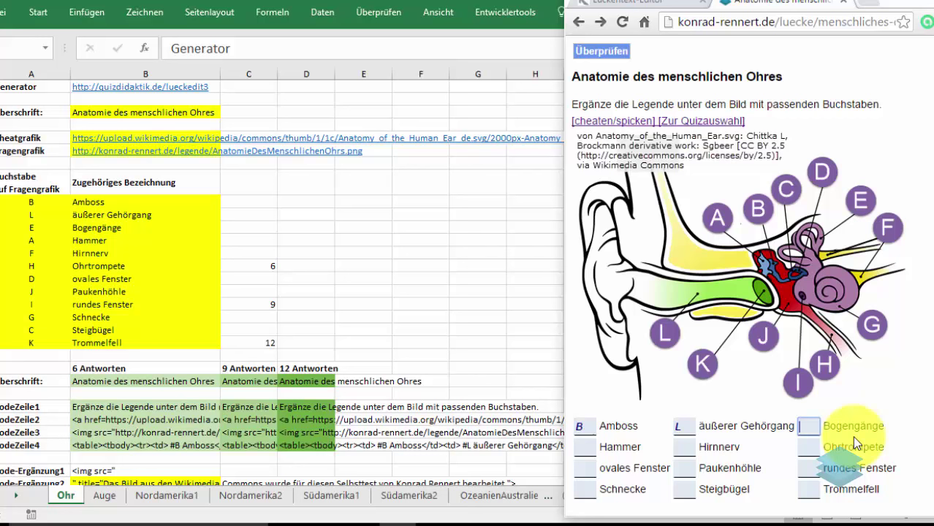
pyautogui.write('G')
pyautogui.press('Tab')
# - Fill the remaining answer boxes with filler text such as huh, uihi, jzg and jg
pyautogui.write('huh')
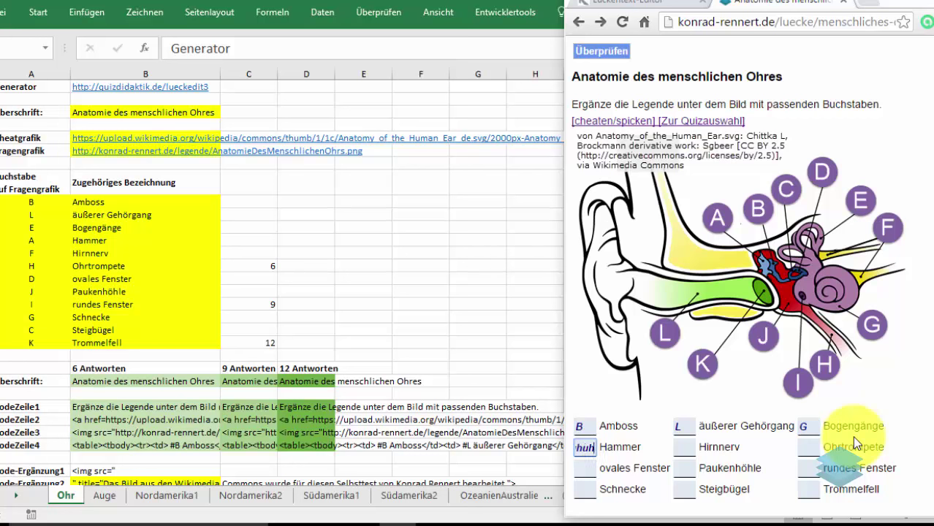
pyautogui.press('Tab')
pyautogui.write('uihi')
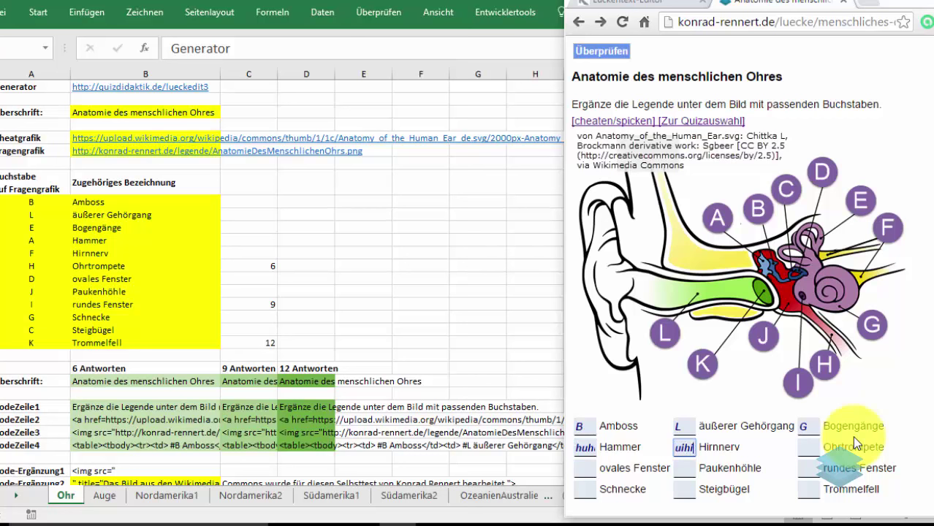
pyautogui.press('Tab')
pyautogui.write('iu')
pyautogui.press('Tab')
pyautogui.write('hiuhiu\thiuh')
pyautogui.press('Tab')
pyautogui.write('jzg')
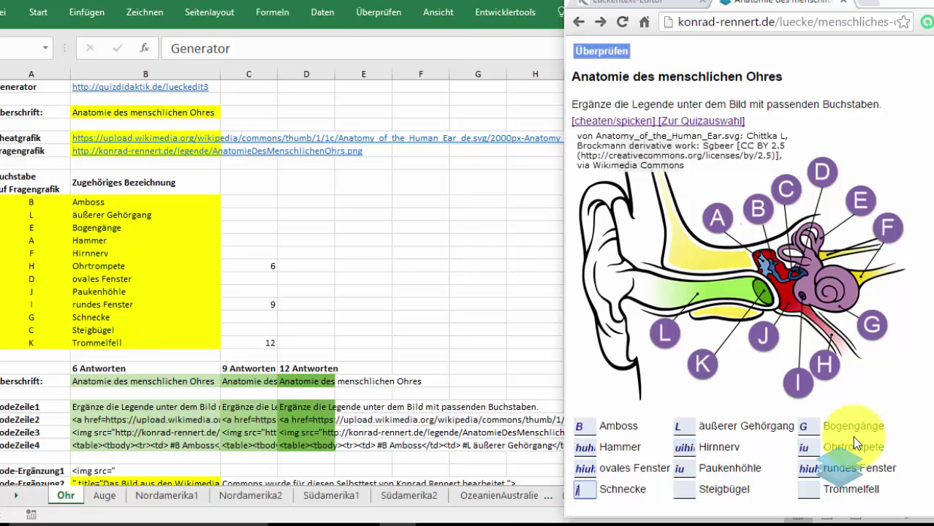
pyautogui.press('Tab')
pyautogui.write('jzg')
pyautogui.press('Tab')
pyautogui.write('jg')
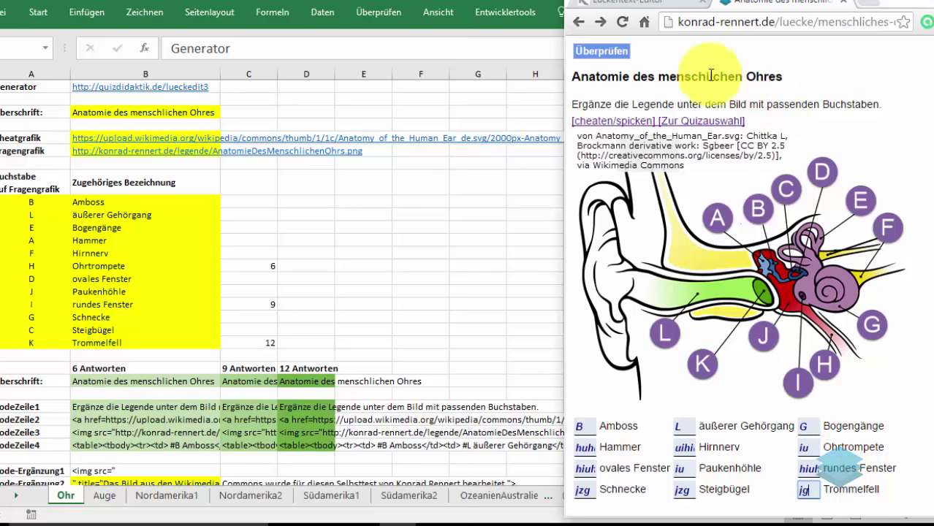
# - Submit the answers for checking, scoring 2 of 12 (16.67%)
pyautogui.scroll(-1, 702, 152)
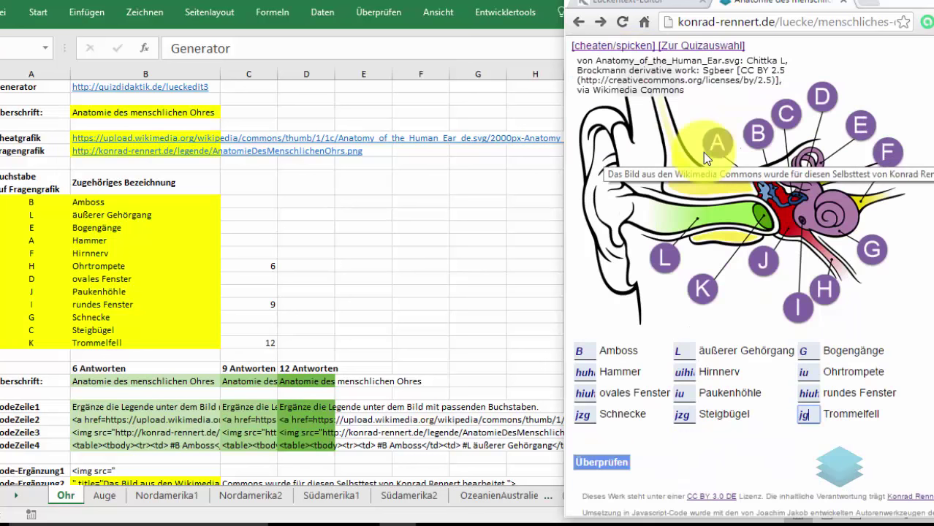
pyautogui.scroll(-1, 702, 152)
pyautogui.scroll(2, 702, 152)
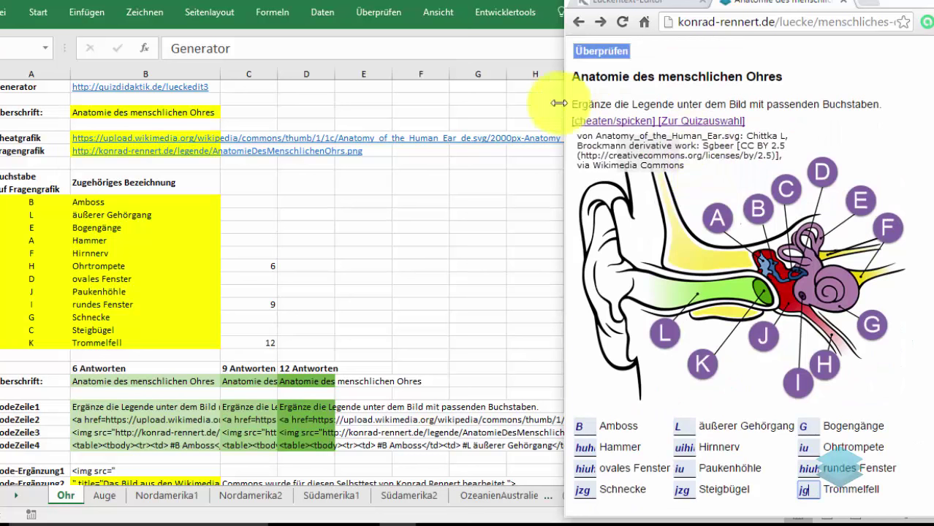
pyautogui.click(595, 52)
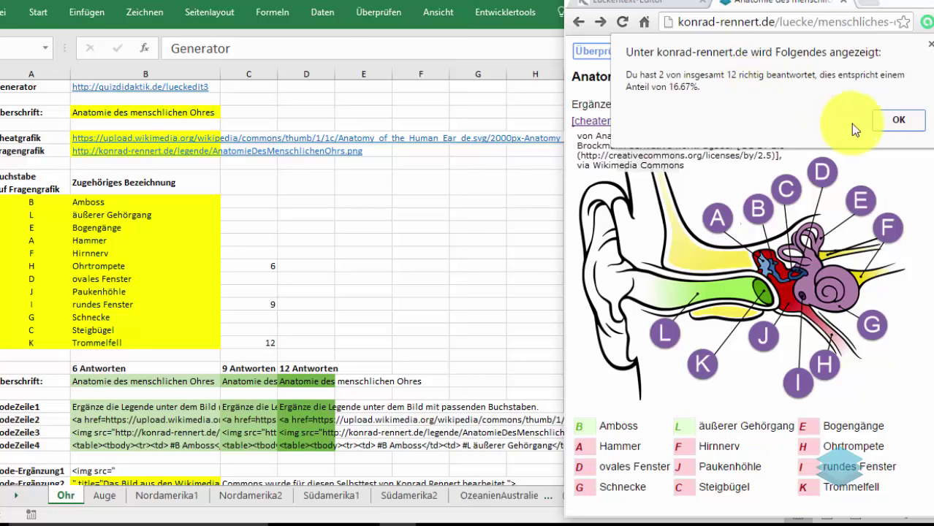
# - Dismiss the score alert and close the Chrome quiz window to reveal the Excel 'Ohr' sheet
pyautogui.click(891, 126)
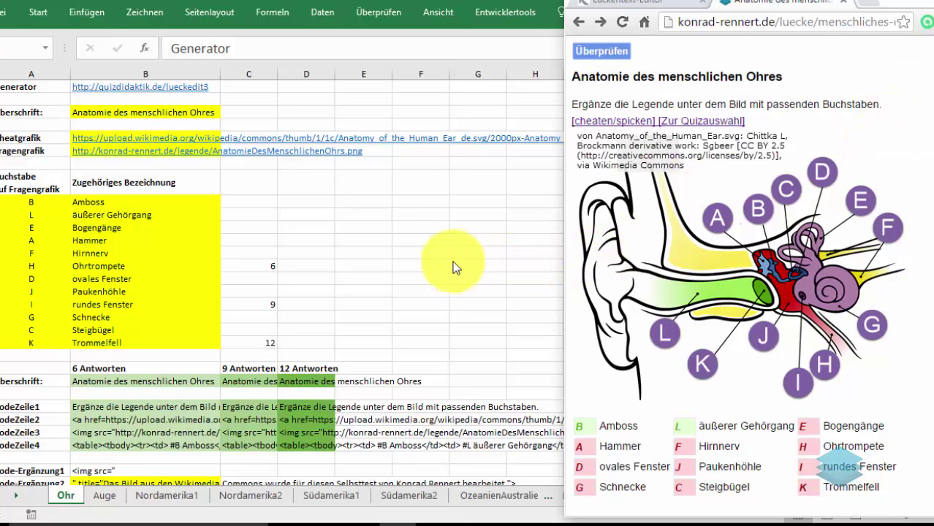
pyautogui.click(283, 247)
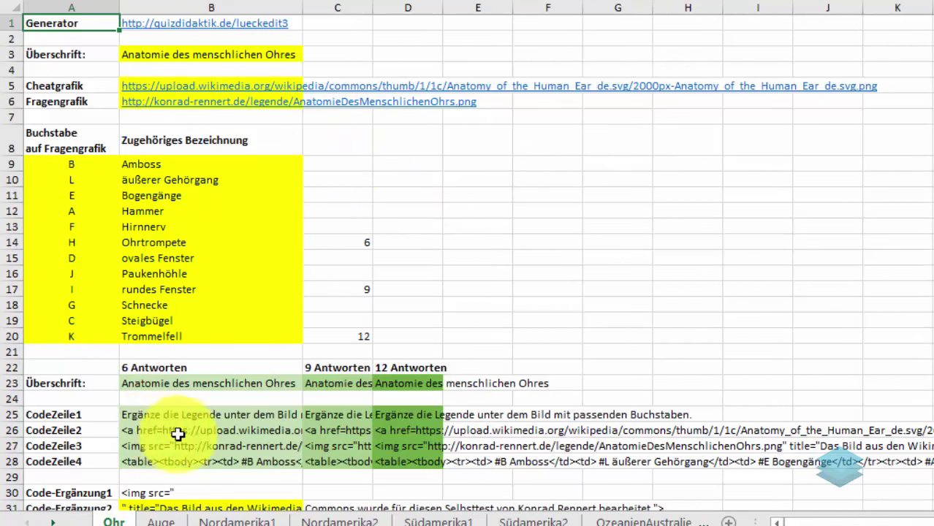
pyautogui.scroll(-1, 201, 421)
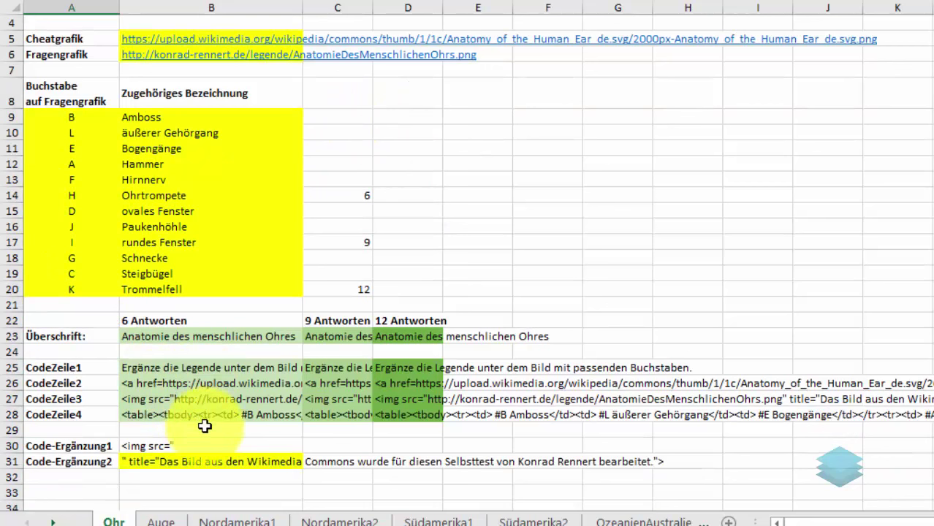
pyautogui.click(205, 466)
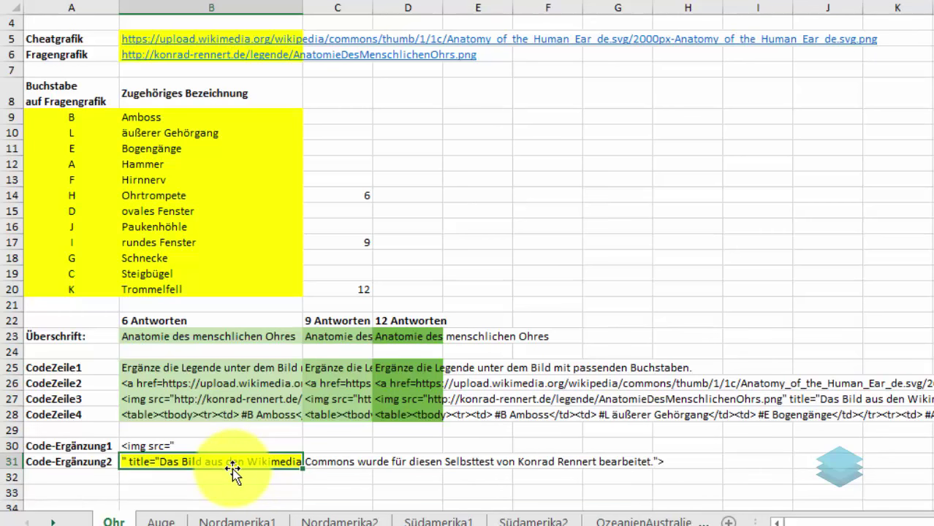
pyautogui.scroll(1, 225, 460)
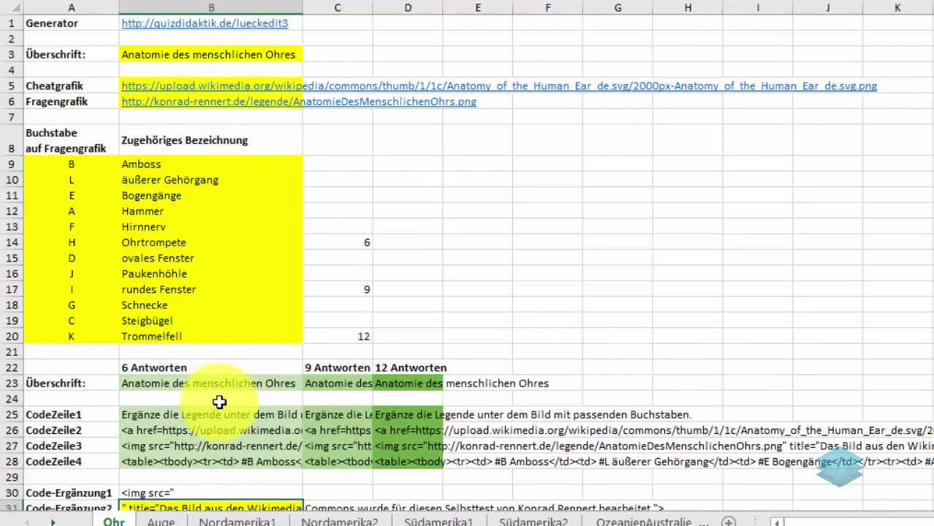
pyautogui.click(162, 59)
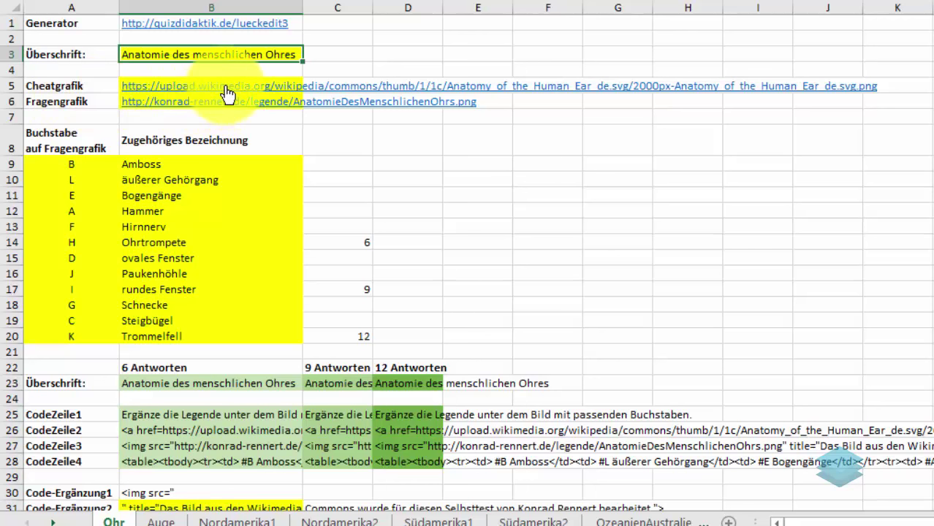
pyautogui.moveTo(197, 102)
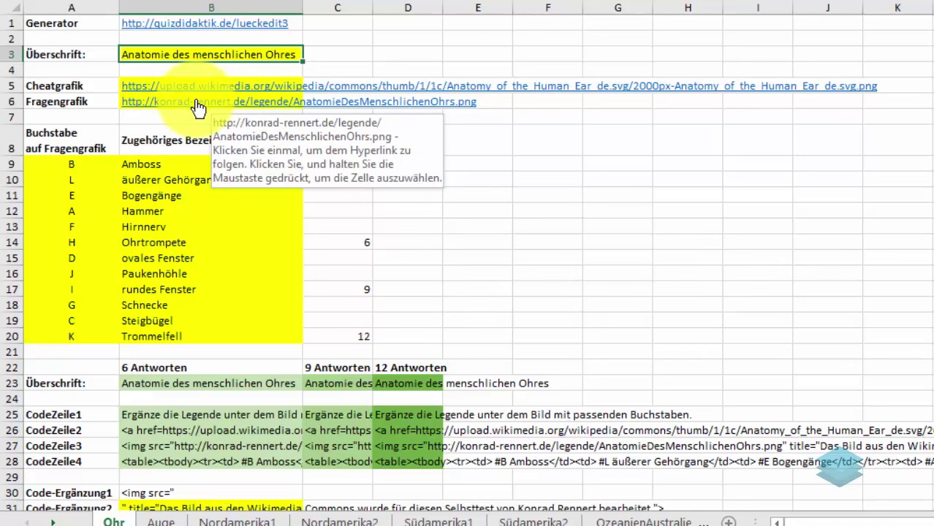
pyautogui.click(194, 103)
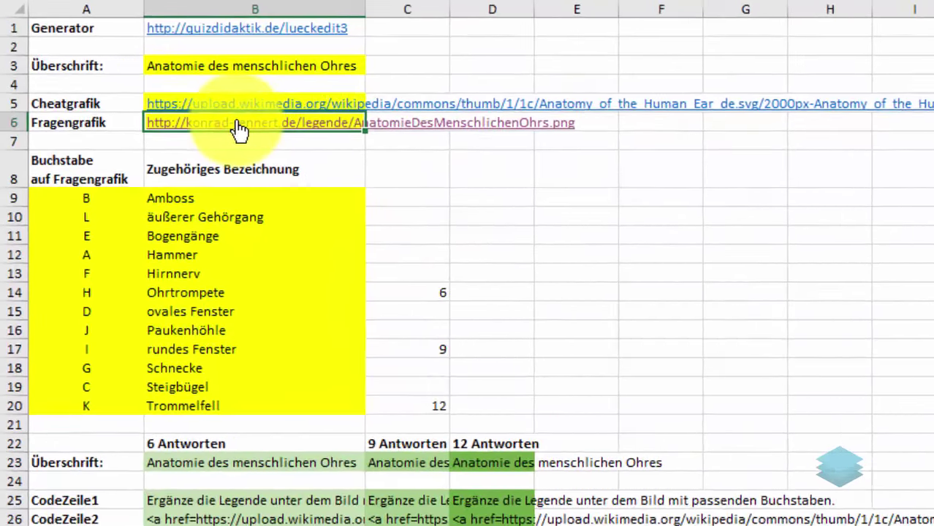
pyautogui.click(240, 130)
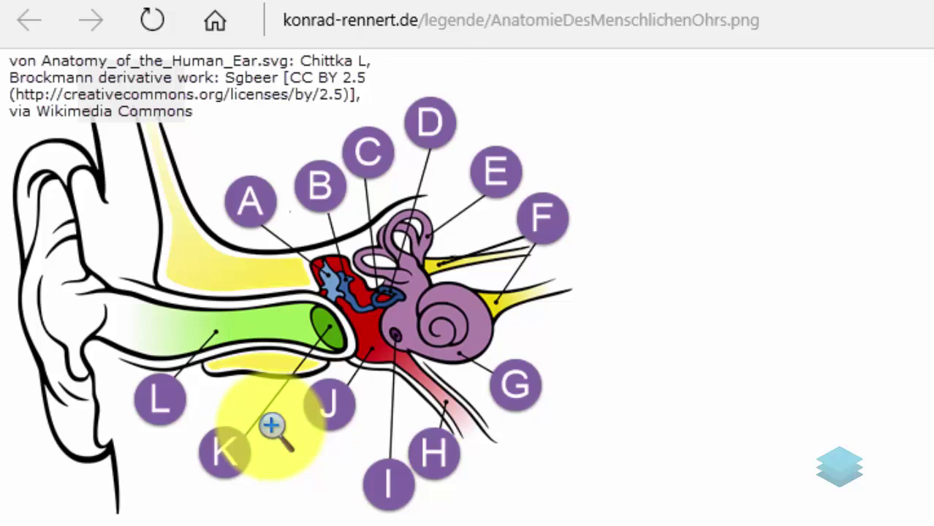
pyautogui.click(28, 23)
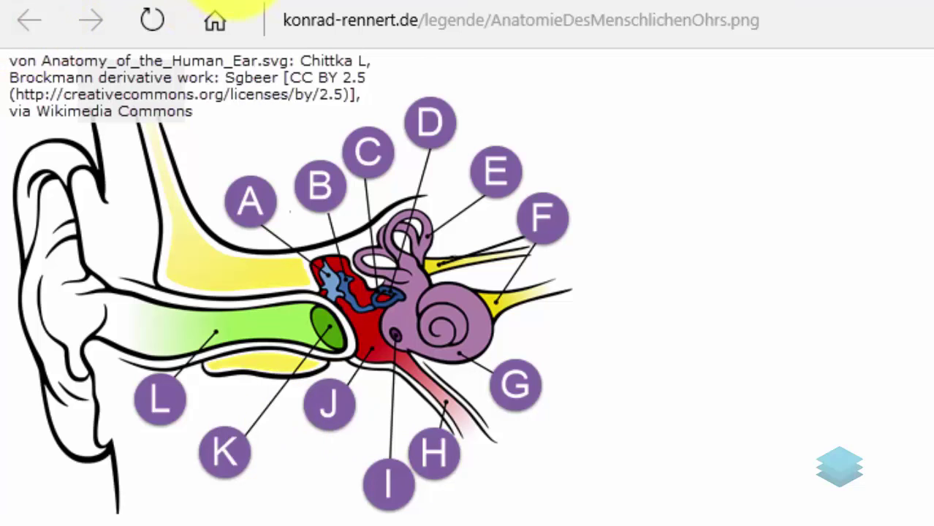
pyautogui.click(228, 4)
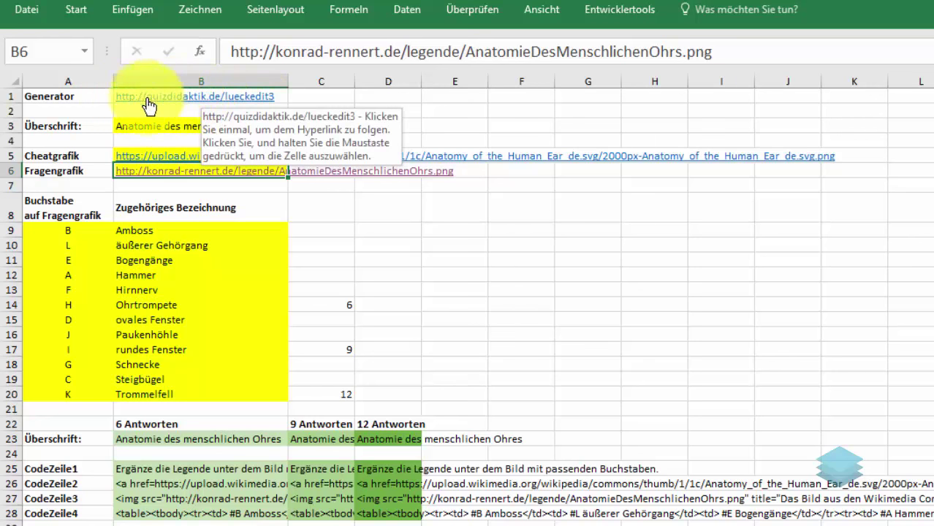
pyautogui.click(141, 130)
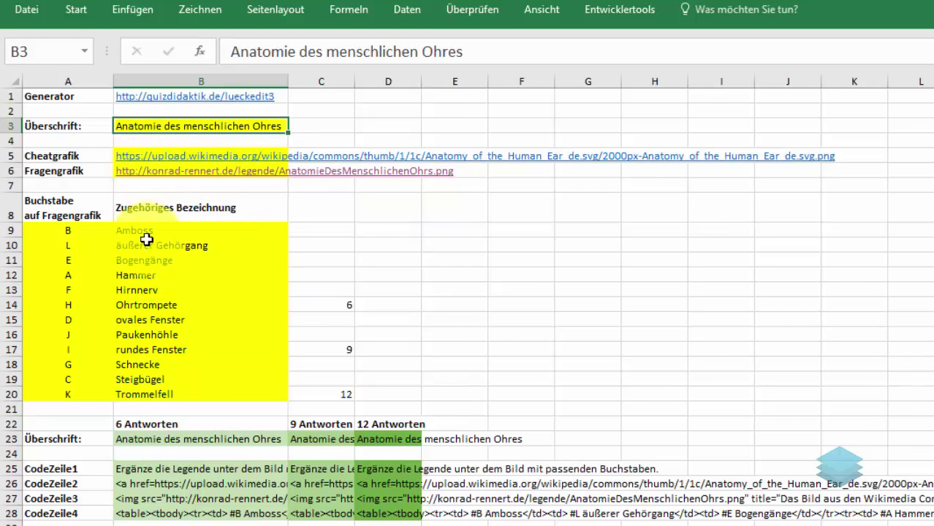
pyautogui.scroll(-1, 165, 244)
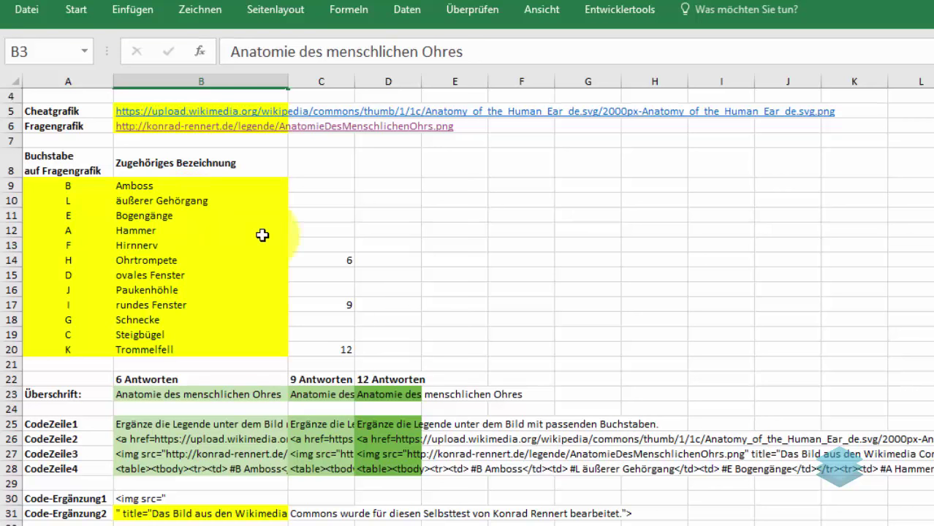
pyautogui.click(625, 301)
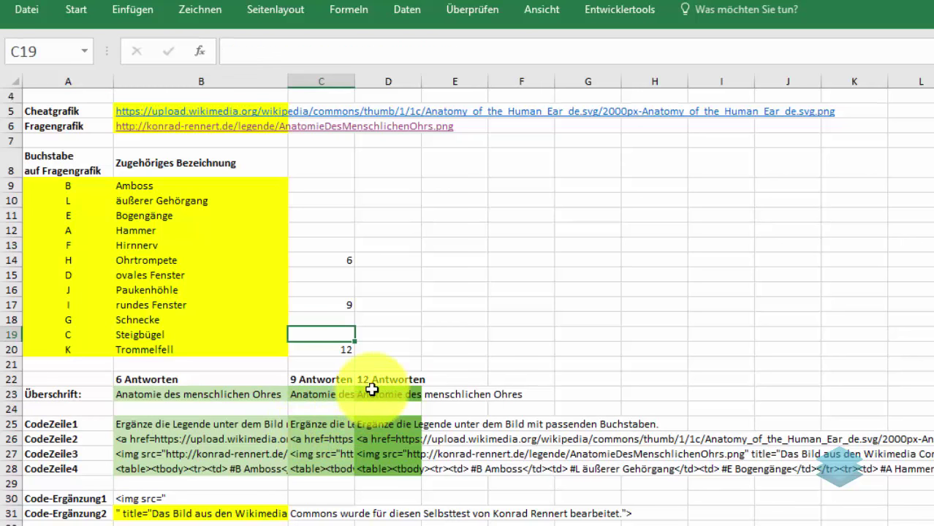
# - Copy cells D23:D28 and open the quizdidaktik lueckedit3 generator via the B1 hyperlink
pyautogui.moveTo(372, 389); pyautogui.dragTo(371, 461)
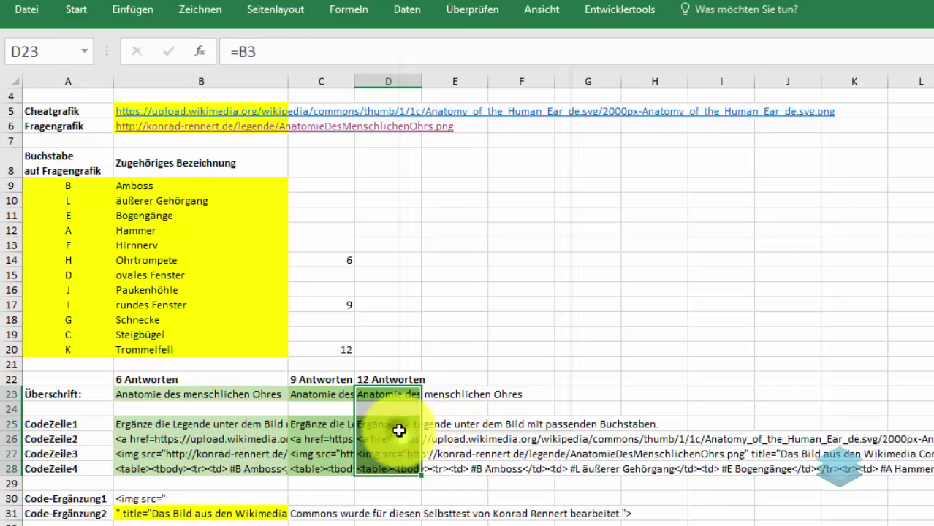
pyautogui.rightClick(398, 435)
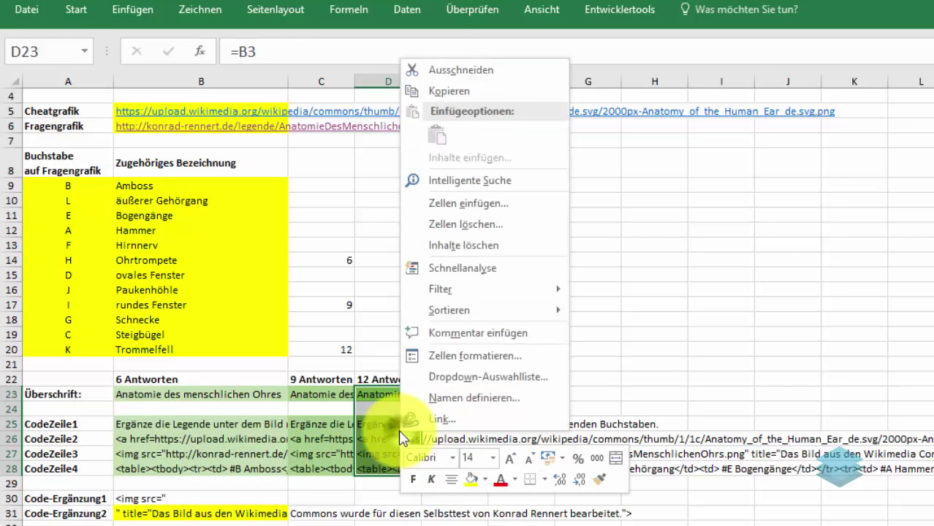
pyautogui.click(433, 91)
pyautogui.scroll(1, 376, 175)
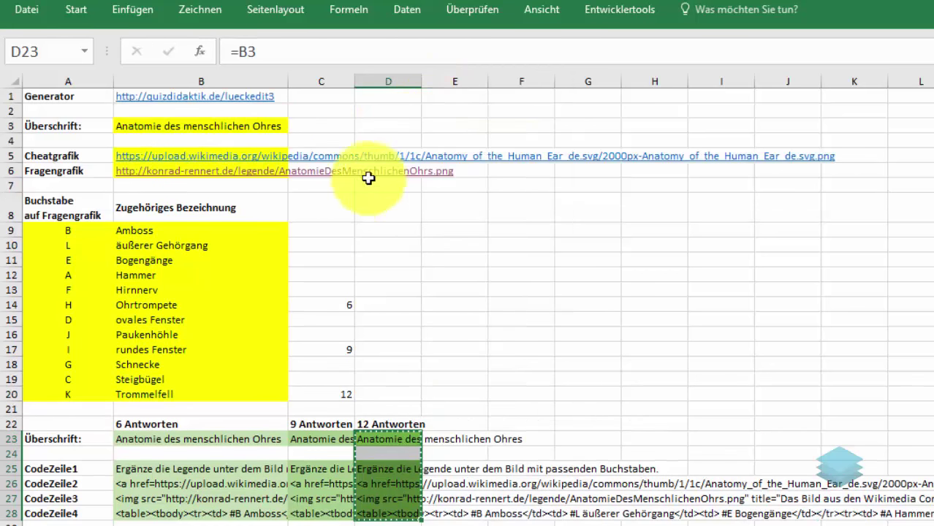
pyautogui.click(127, 102)
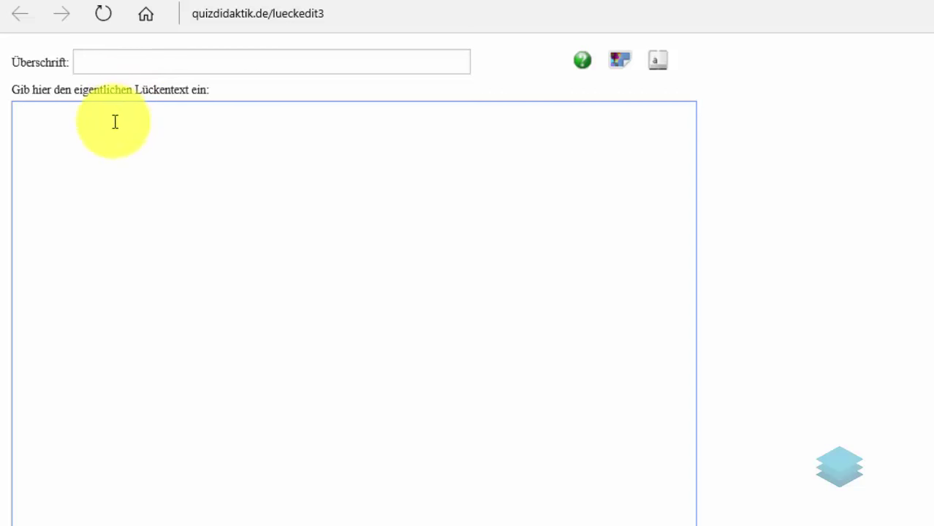
# - Paste the quiz HTML into the cloze box and move 'Anatomie des menschlichen Ohres' into Überschrift
pyautogui.click(90, 128)
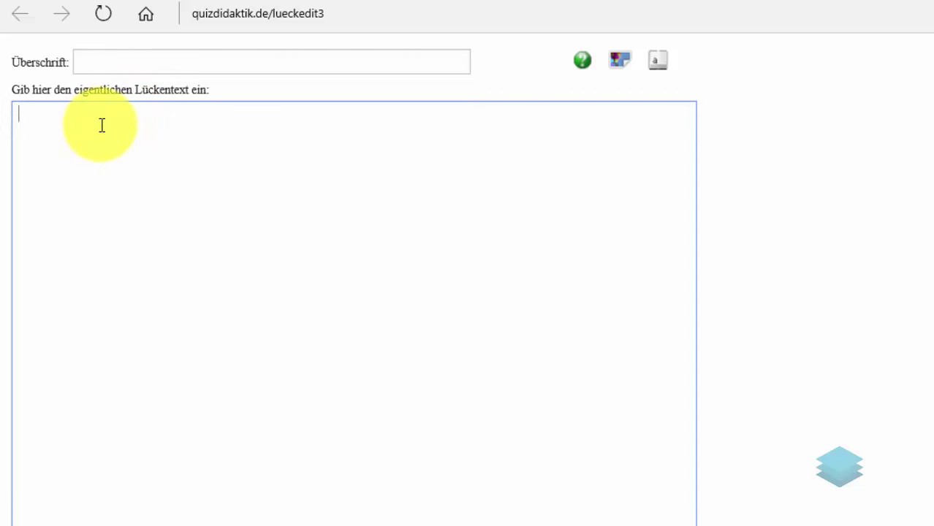
pyautogui.hotkey('ctrl', 'v')
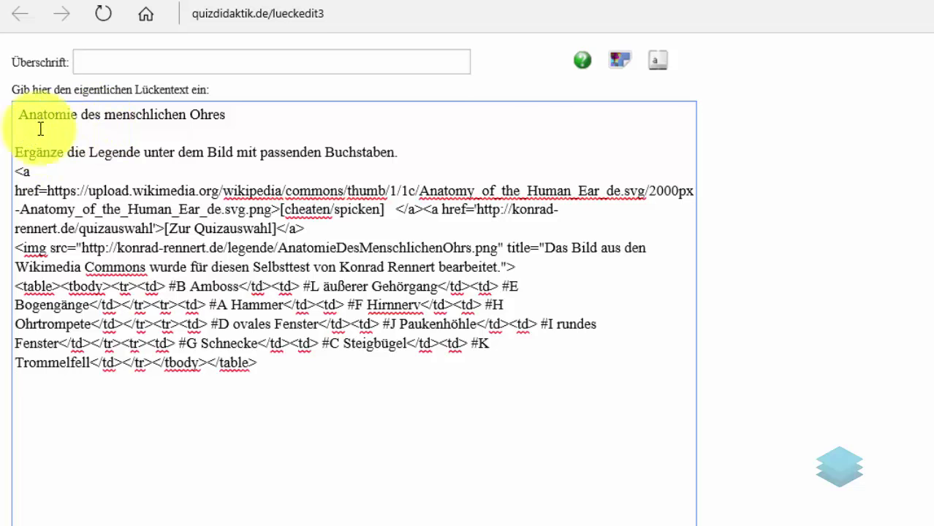
pyautogui.moveTo(228, 114); pyautogui.dragTo(30, 115)
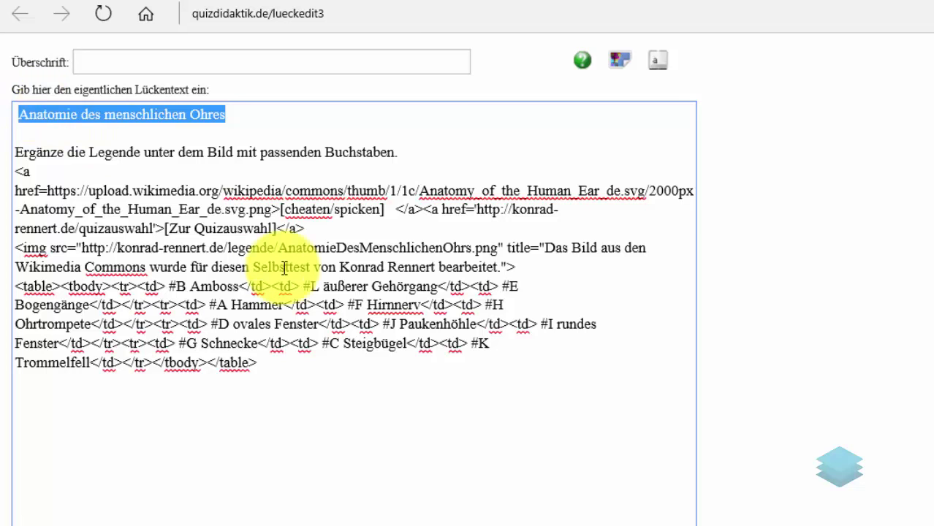
pyautogui.hotkey('ctrl', 'x')
pyautogui.click(122, 61)
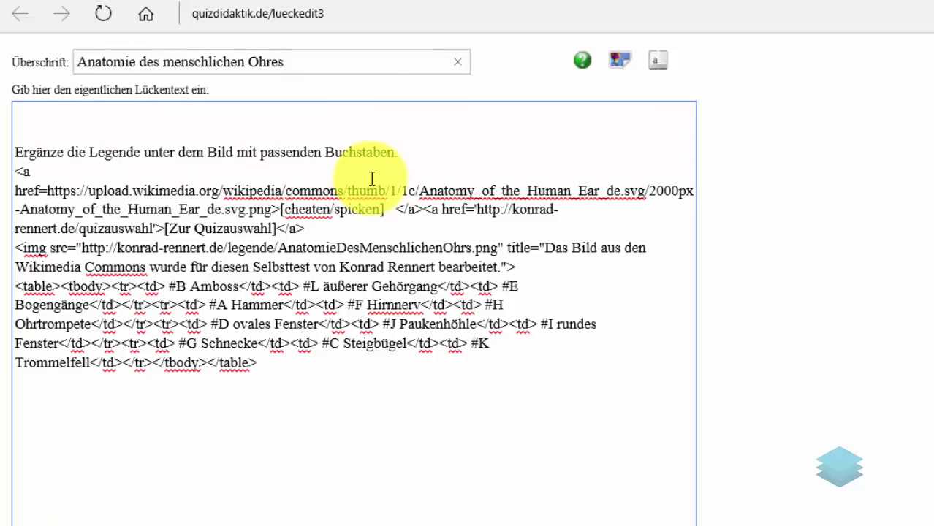
# - Remove the blank lines above the instructions and generate the cloze quiz
pyautogui.click(16, 153)
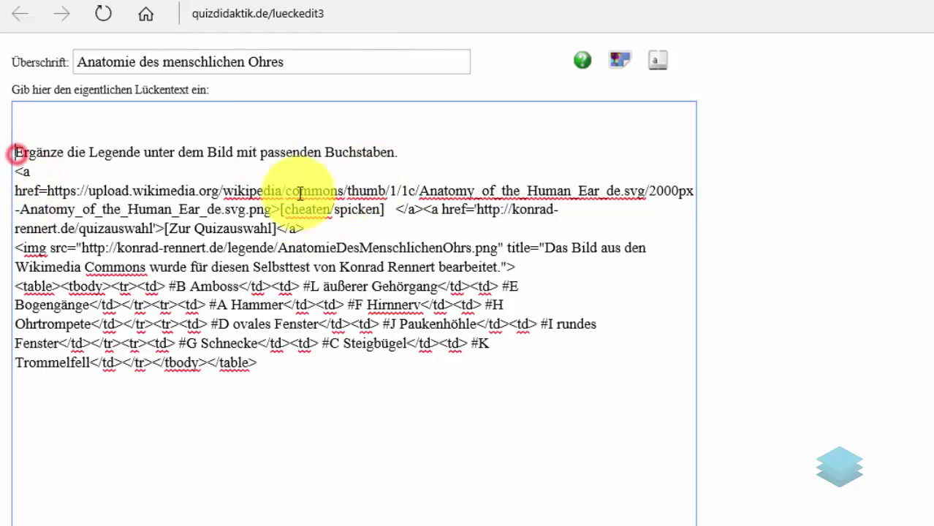
pyautogui.press('BackSpace')
pyautogui.press('BackSpace')
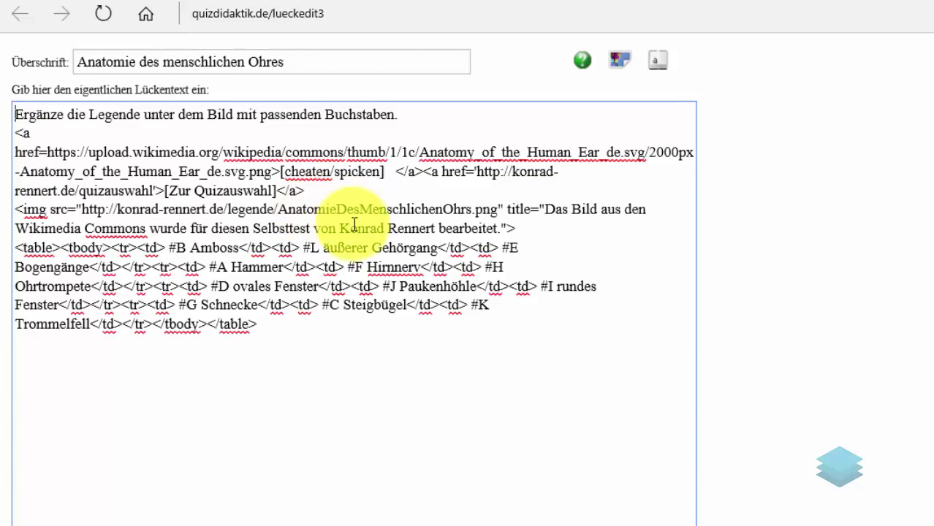
pyautogui.scroll(-3, 108, 484)
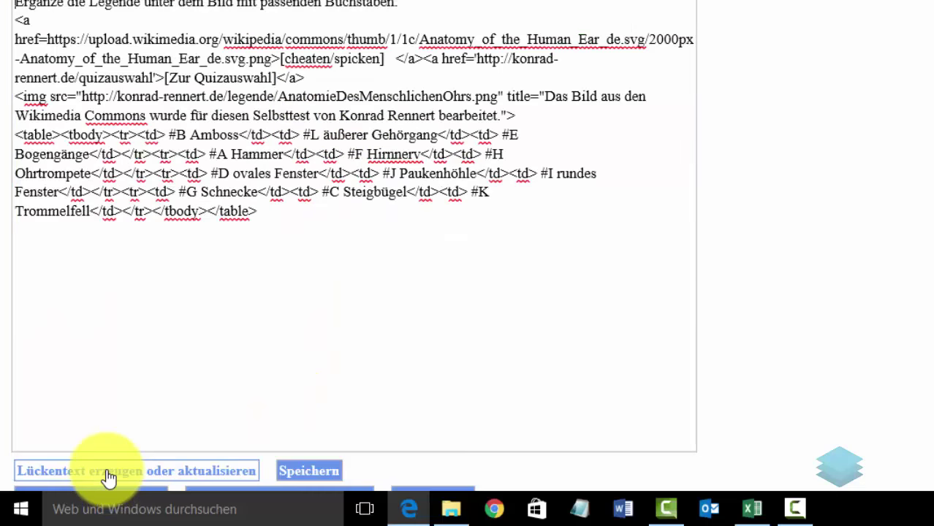
pyautogui.click(105, 478)
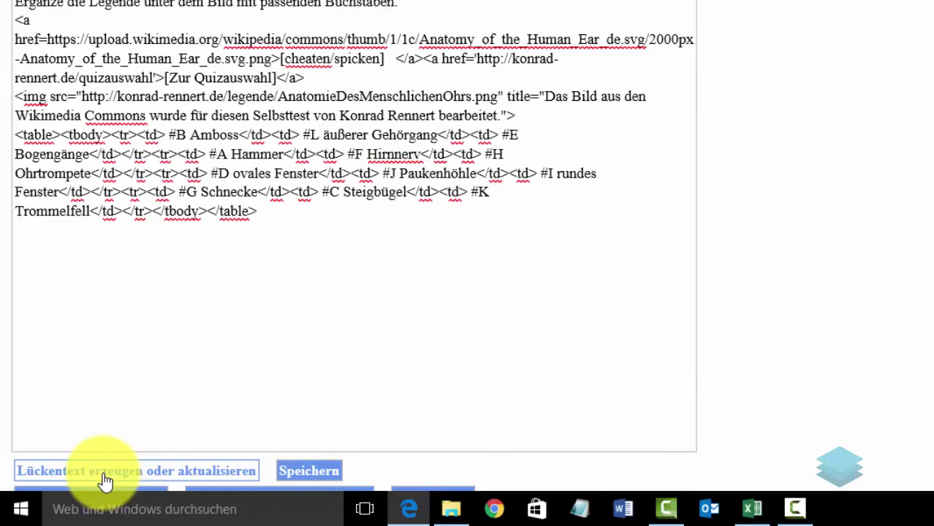
# - Save the quiz as aufgabentyp_fach_jgst_thema_2016-05-28_19-10-55.html and open the downloaded file
pyautogui.click(296, 479)
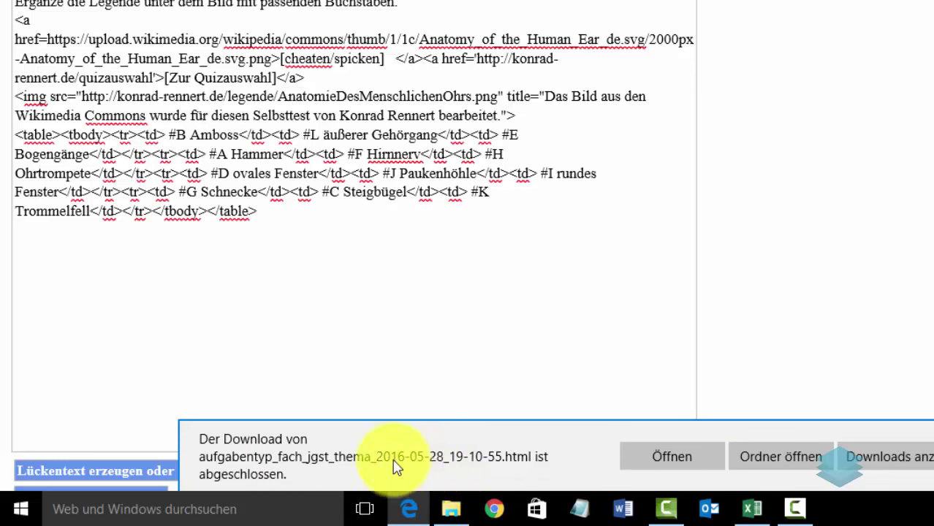
pyautogui.click(694, 461)
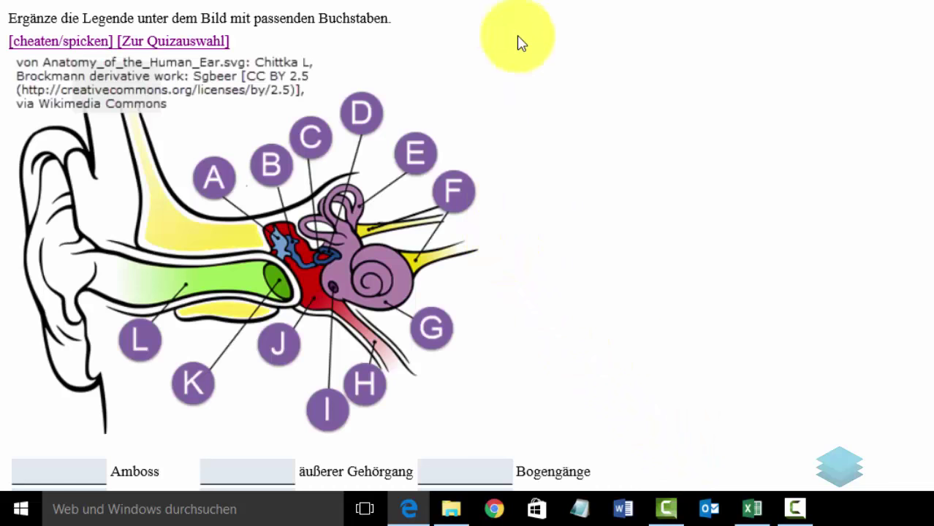
# - View the labelled ear cheat image, then return to the quiz page
pyautogui.scroll(-3, 522, 80)
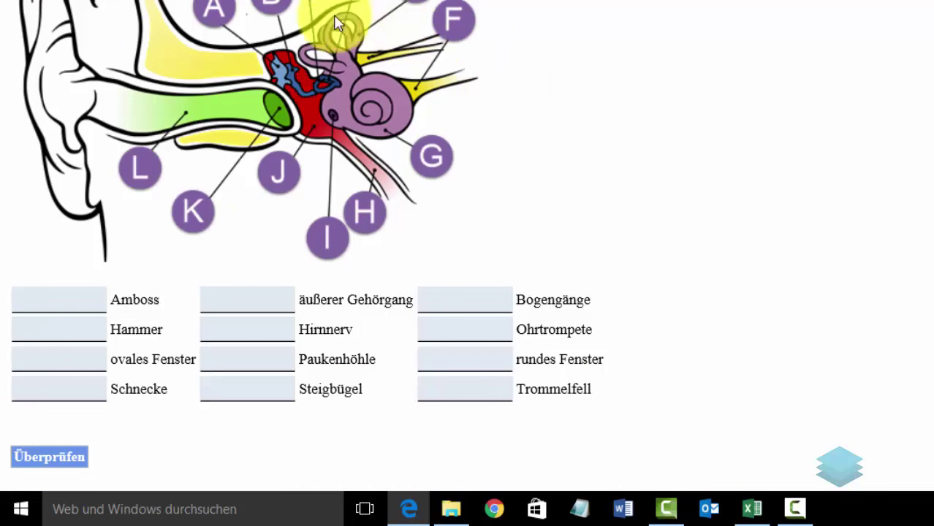
pyautogui.scroll(3, 227, 80)
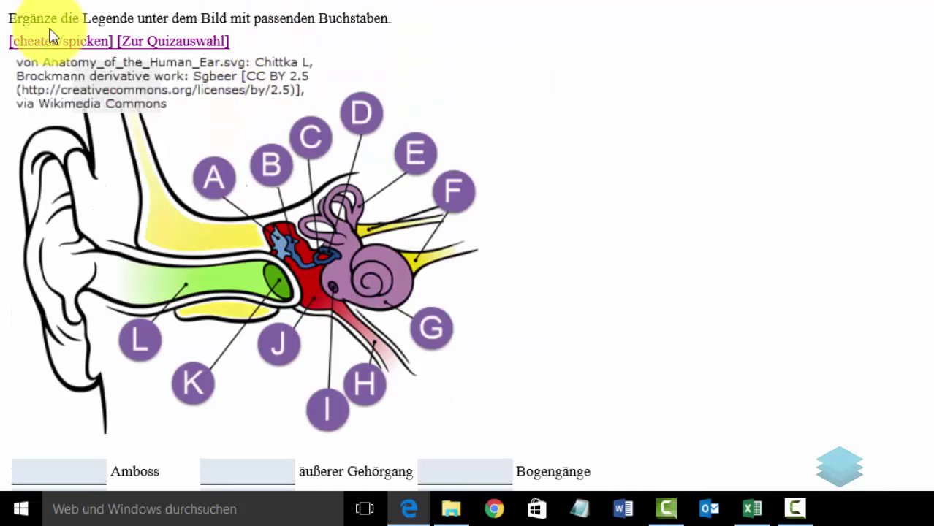
pyautogui.click(40, 40)
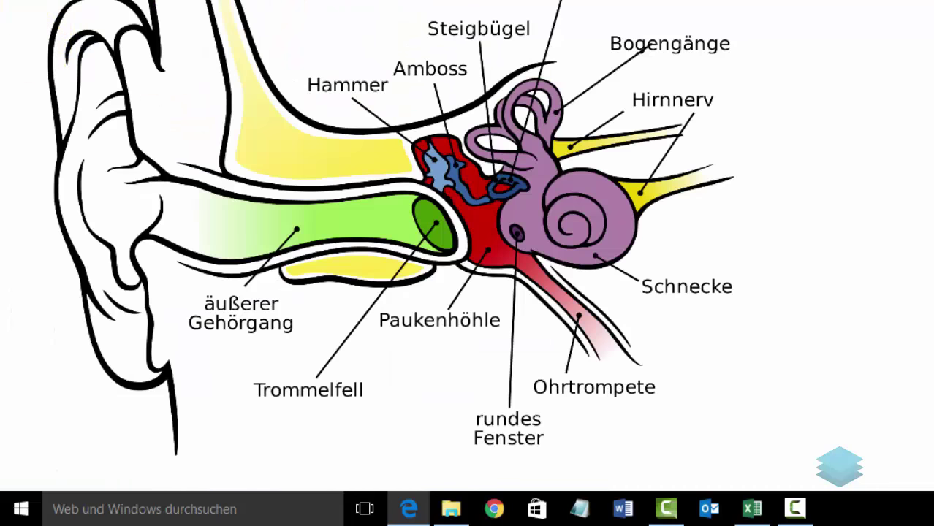
pyautogui.hotkey('alt', 'Left')
# - Enter answers such as jnkh and kuub in the boxes and check them, scoring 4 of 12
pyautogui.scroll(-3, 46, 183)
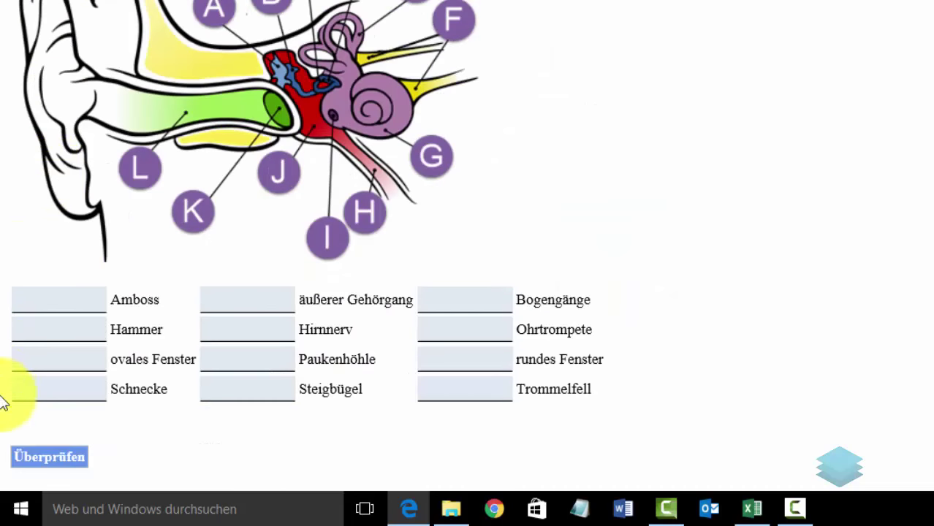
pyautogui.click(45, 388)
pyautogui.click(55, 306)
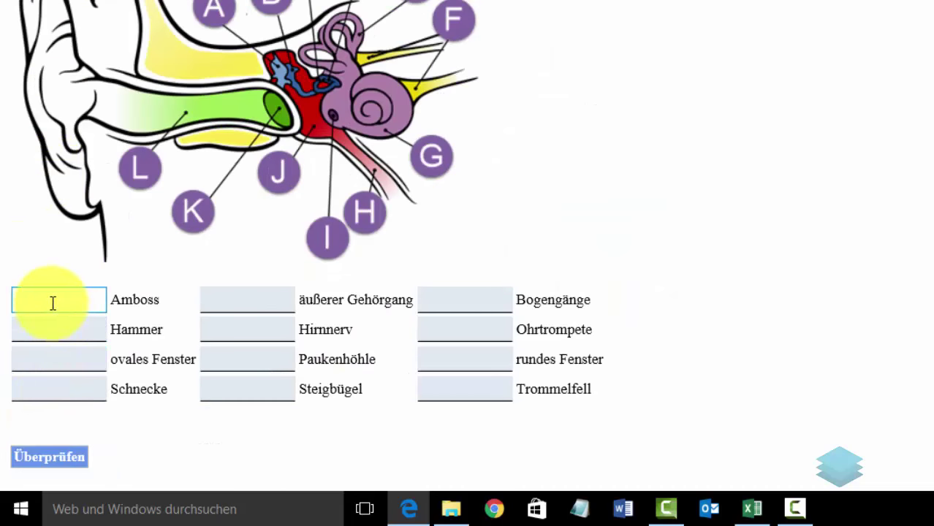
pyautogui.click(51, 294)
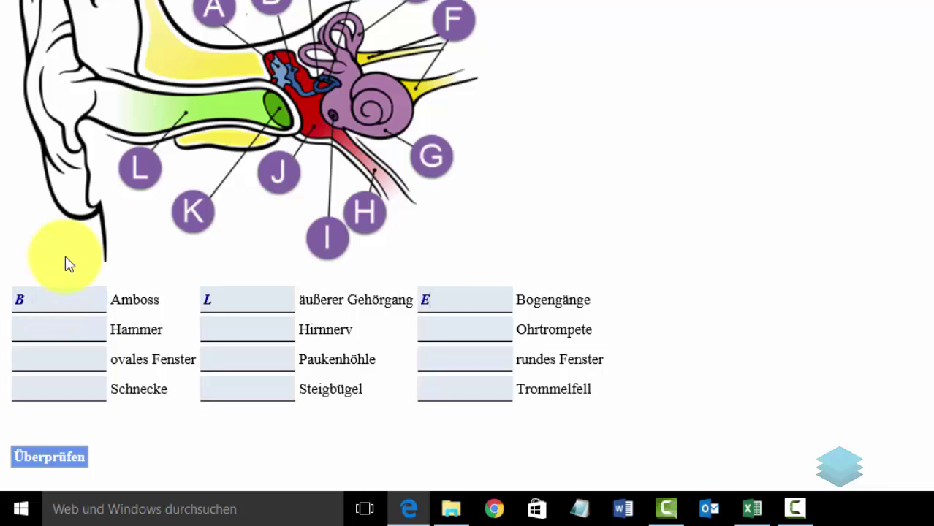
pyautogui.press('Tab')
pyautogui.write('jnkh')
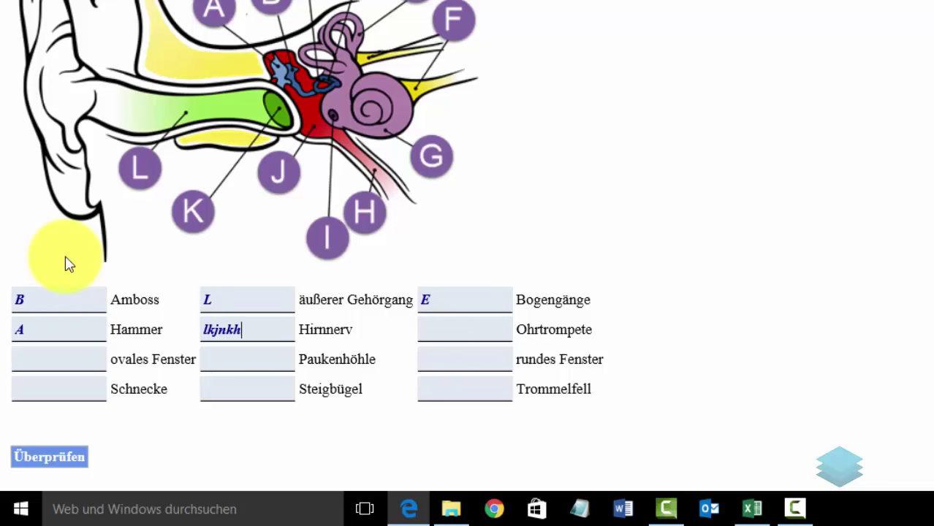
pyautogui.write('kb')
pyautogui.press('Tab')
pyautogui.write('kuub')
pyautogui.press('Tab')
pyautogui.write('kuub')
pyautogui.press('Tab')
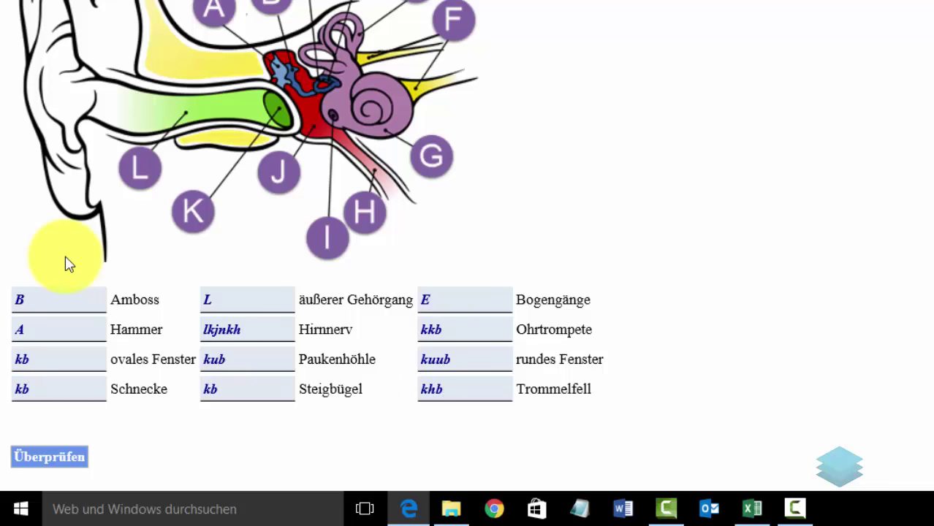
pyautogui.click(52, 455)
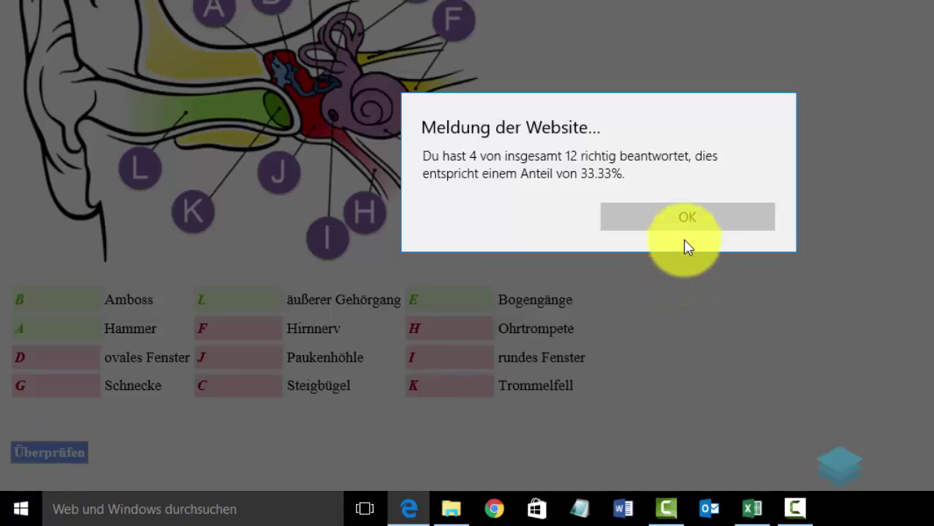
# - Close the score message, inspect the green and red answer fields, and return to Excel
pyautogui.click(677, 217)
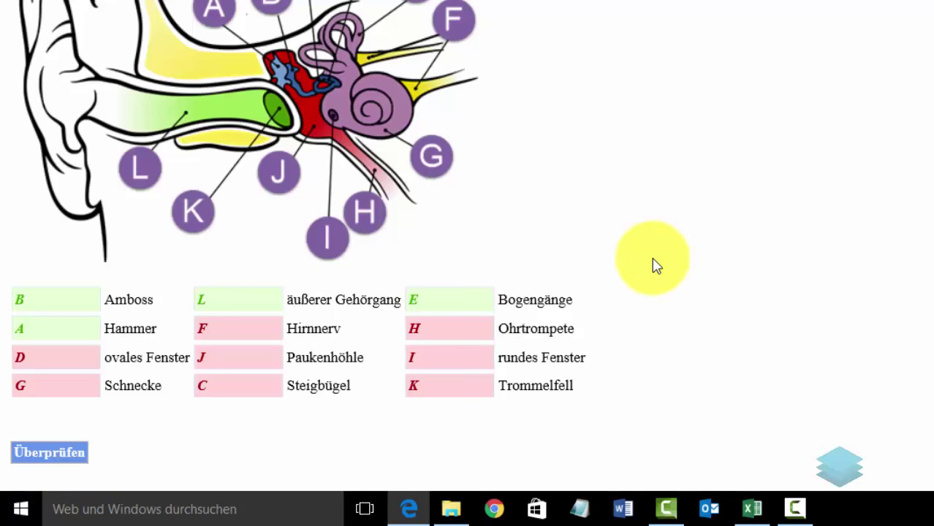
pyautogui.click(241, 305)
pyautogui.scroll(-1, 252, 311)
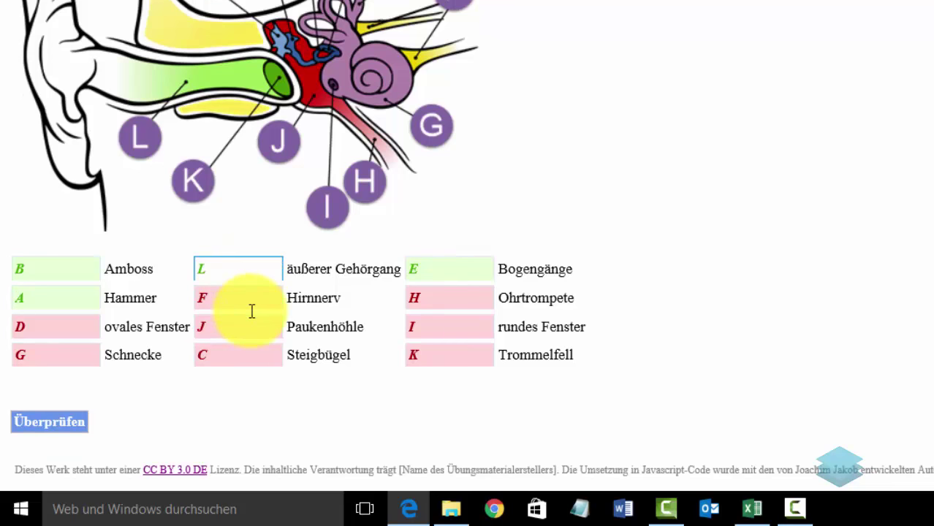
pyautogui.click(251, 312)
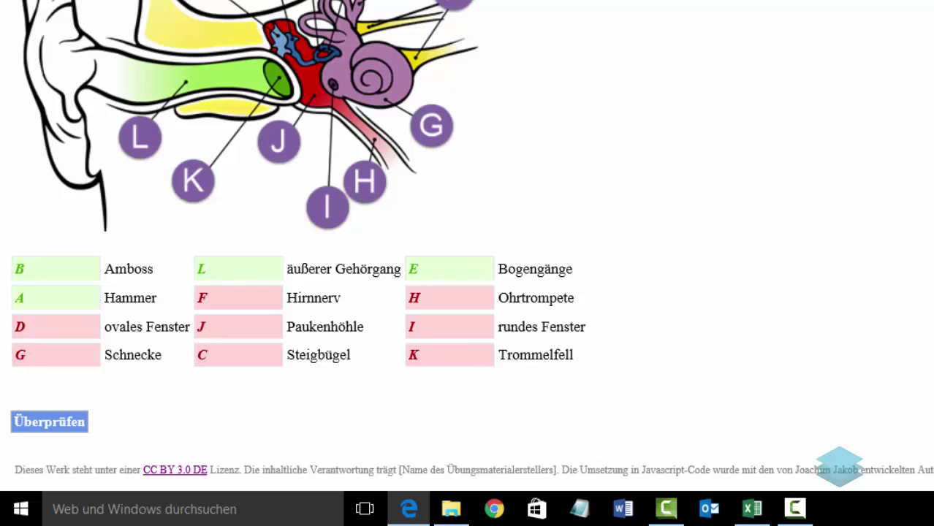
pyautogui.hotkey('alt', 'Tab')
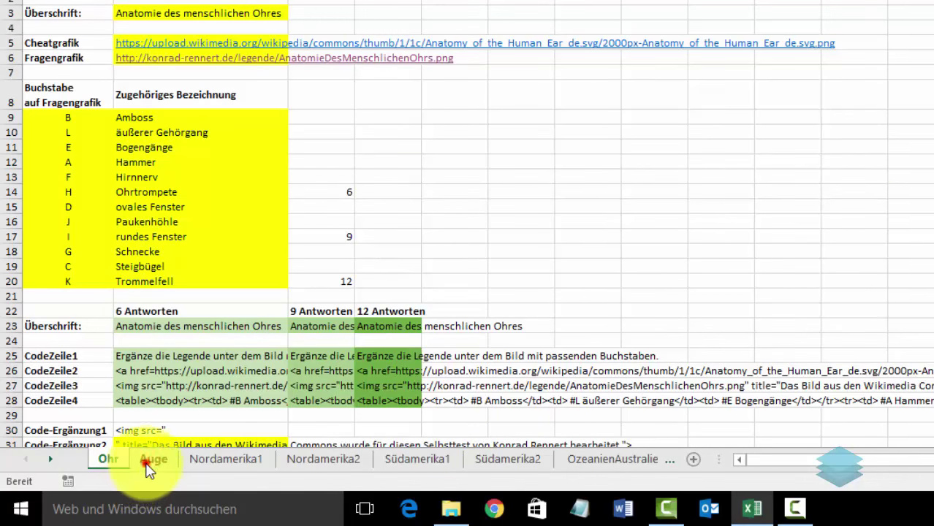
# - On the Auge sheet, clear the ear letters and part names in A9:B20
pyautogui.click(150, 462)
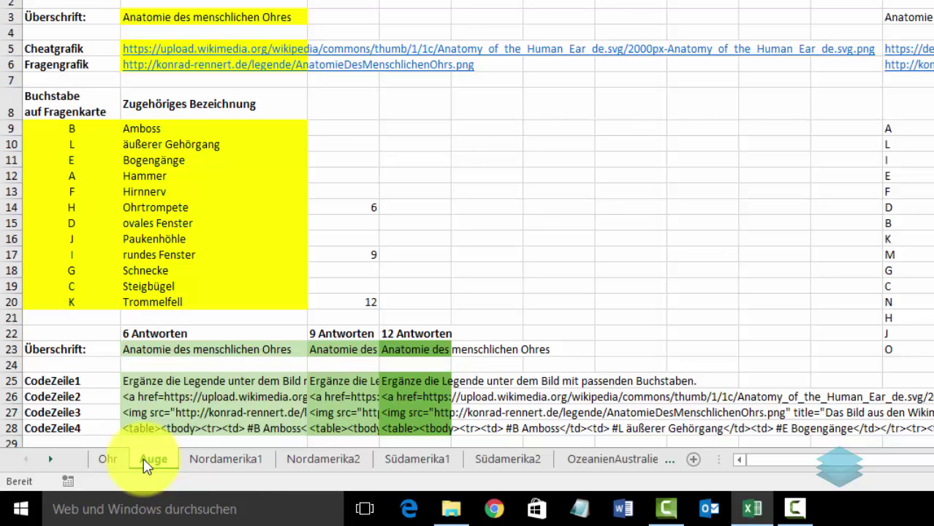
pyautogui.click(149, 459)
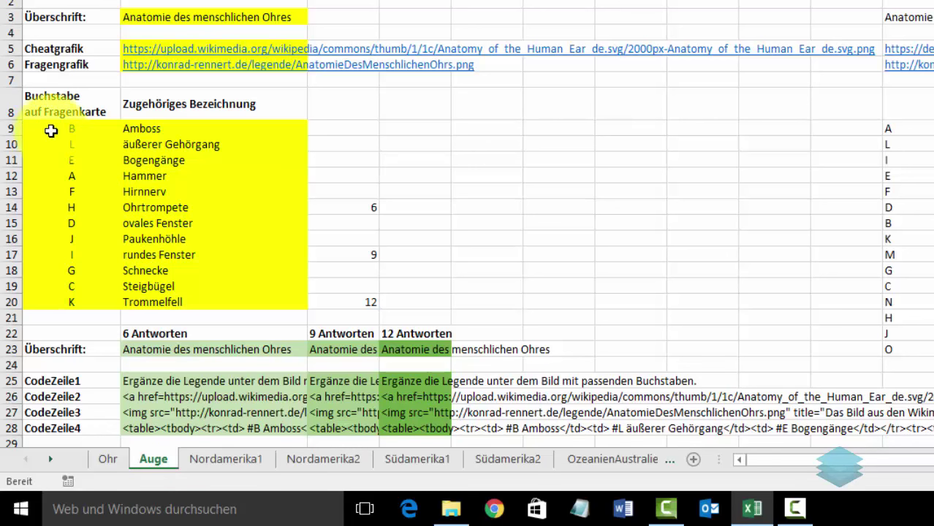
pyautogui.moveTo(52, 128); pyautogui.dragTo(71, 191)
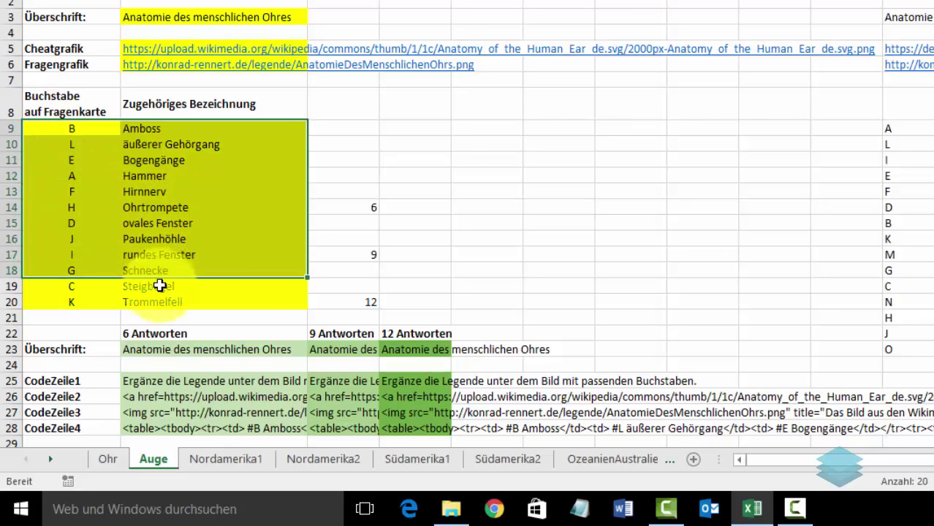
pyautogui.moveTo(130, 205); pyautogui.dragTo(161, 300)
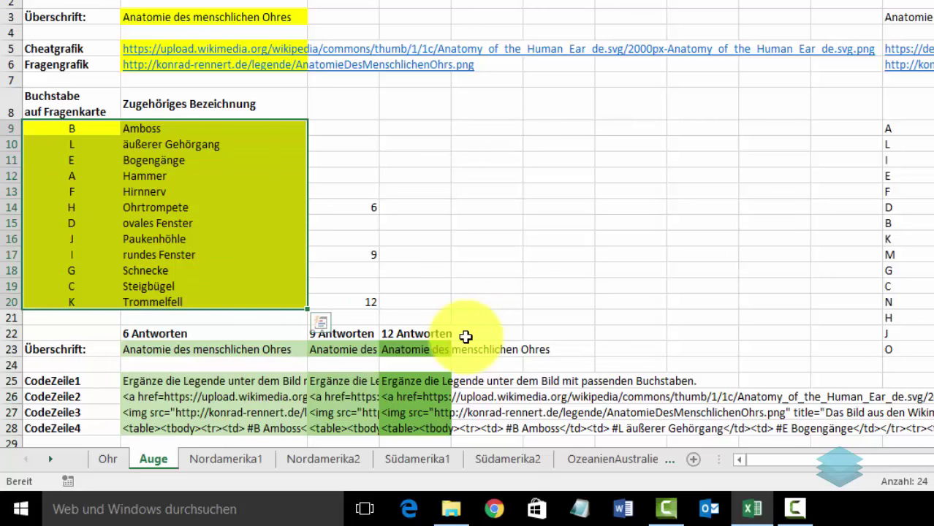
pyautogui.press('Delete')
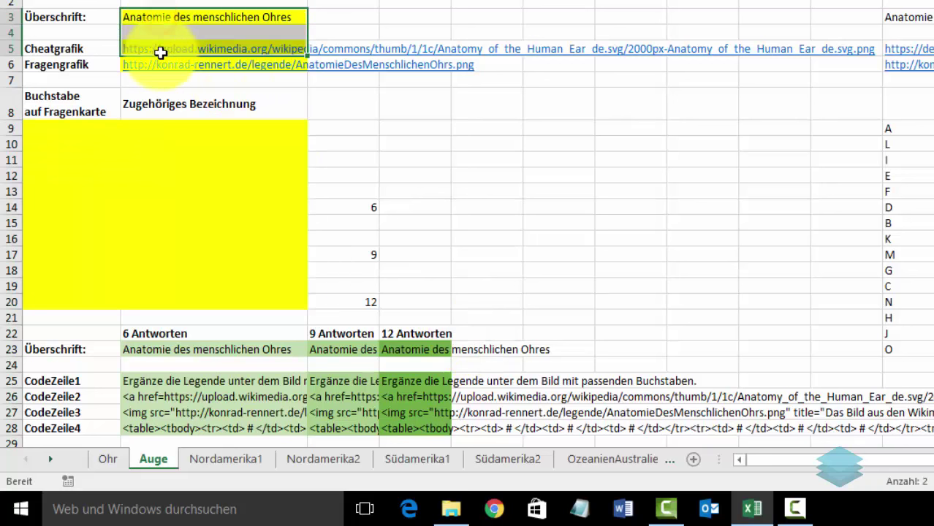
# - Clear the old heading and image link cells, then select the sample entries in K3:K6
pyautogui.moveTo(159, 22); pyautogui.dragTo(161, 67)
pyautogui.press('Delete')
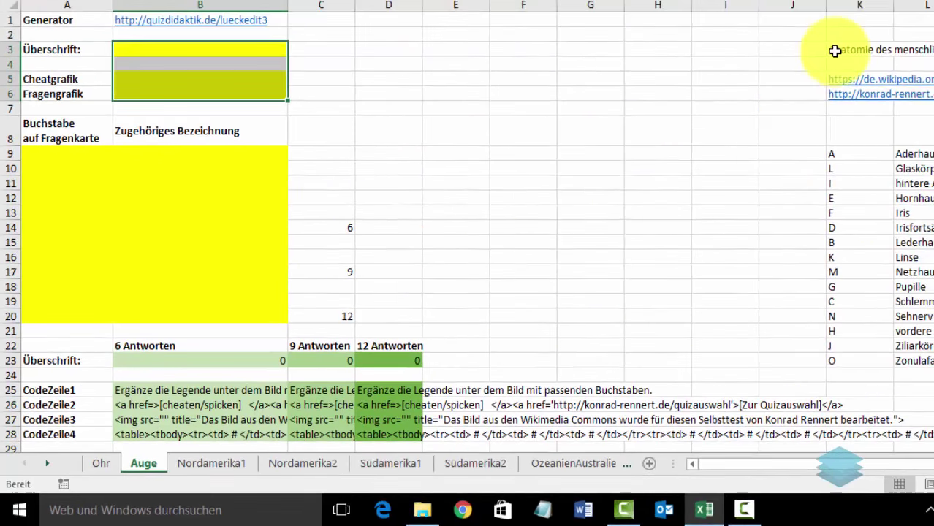
pyautogui.moveTo(778, 81); pyautogui.dragTo(785, 132)
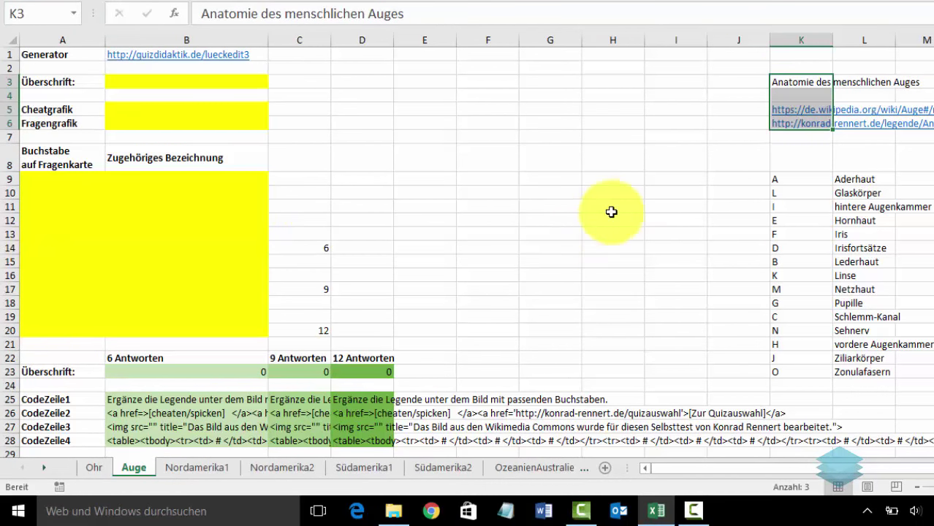
# - Copy the eye heading and two image links from K3:K6 into B3:B6
pyautogui.rightClick(811, 86)
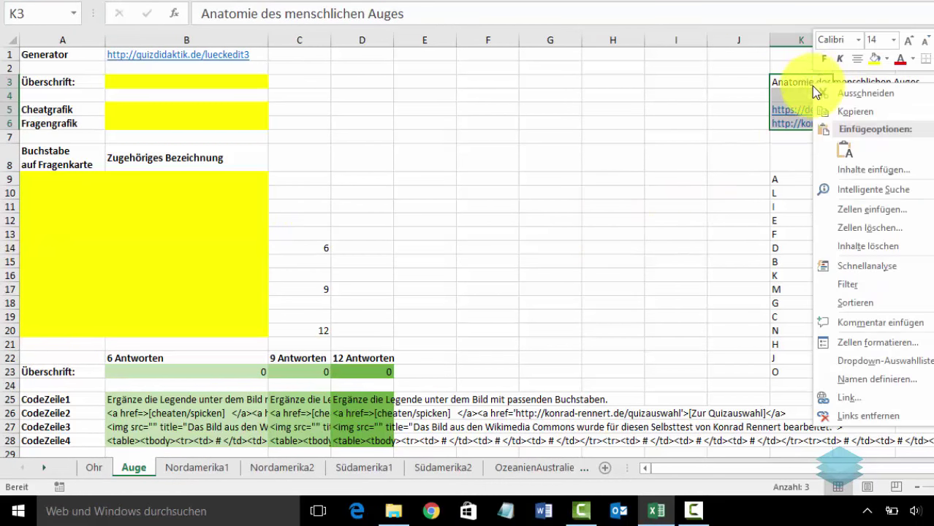
pyautogui.click(840, 114)
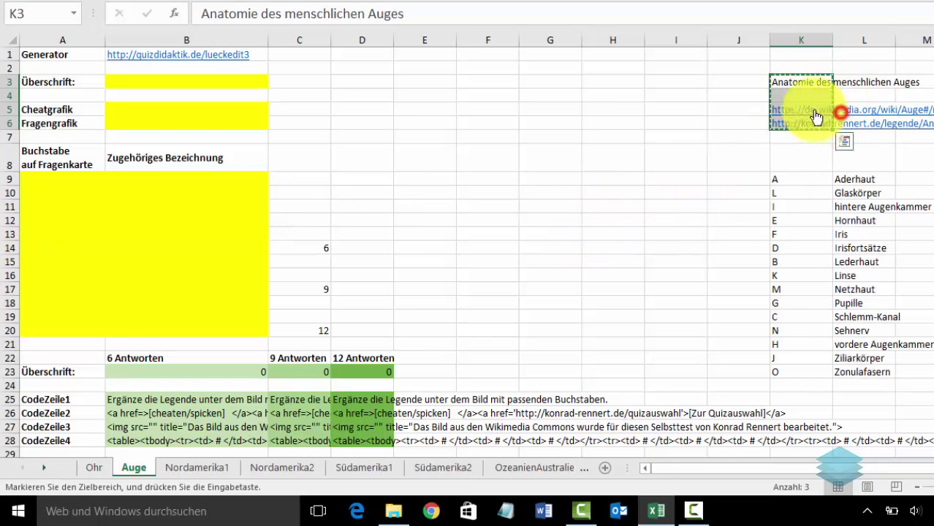
pyautogui.click(146, 81)
pyautogui.rightClick(144, 81)
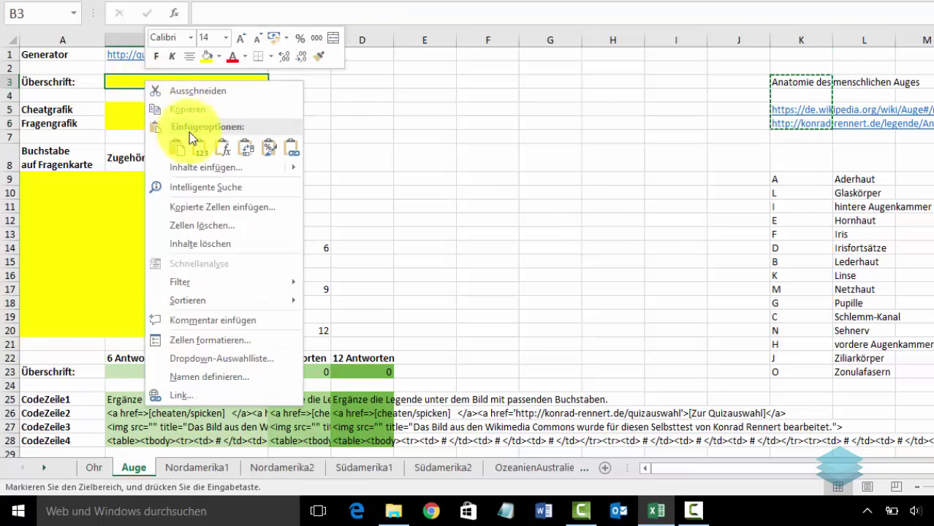
pyautogui.click(199, 151)
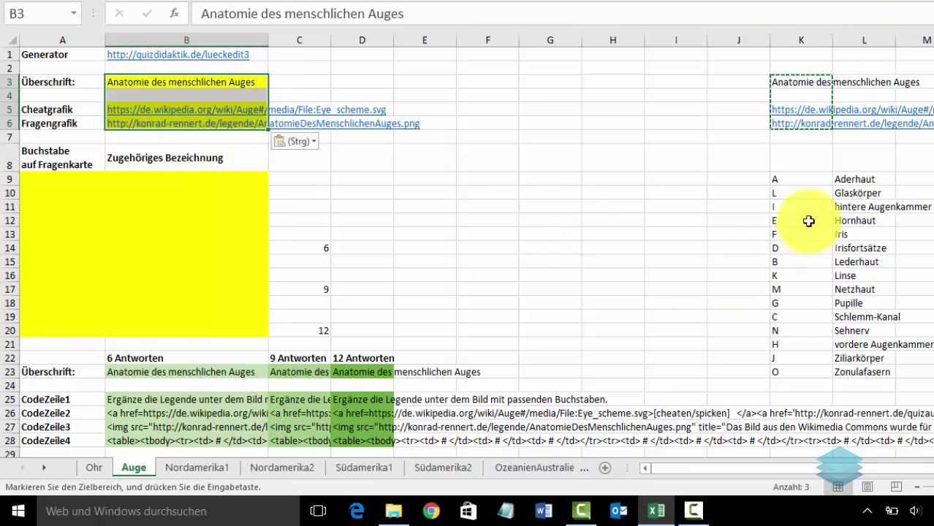
# - Copy the twelve letter–term pairs from K9:L20 into A9:B20, Aderhaut to Sehnerv
pyautogui.moveTo(787, 179); pyautogui.dragTo(837, 290)
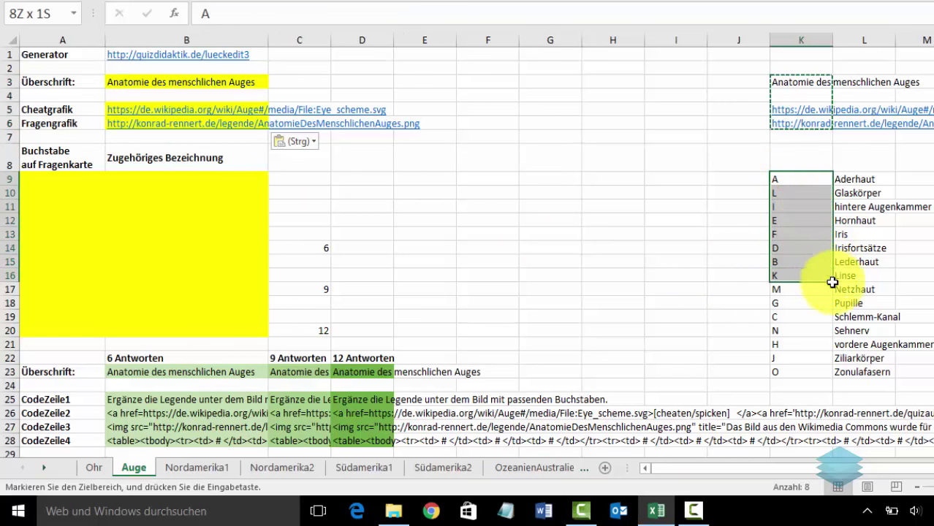
pyautogui.moveTo(838, 290); pyautogui.dragTo(841, 330)
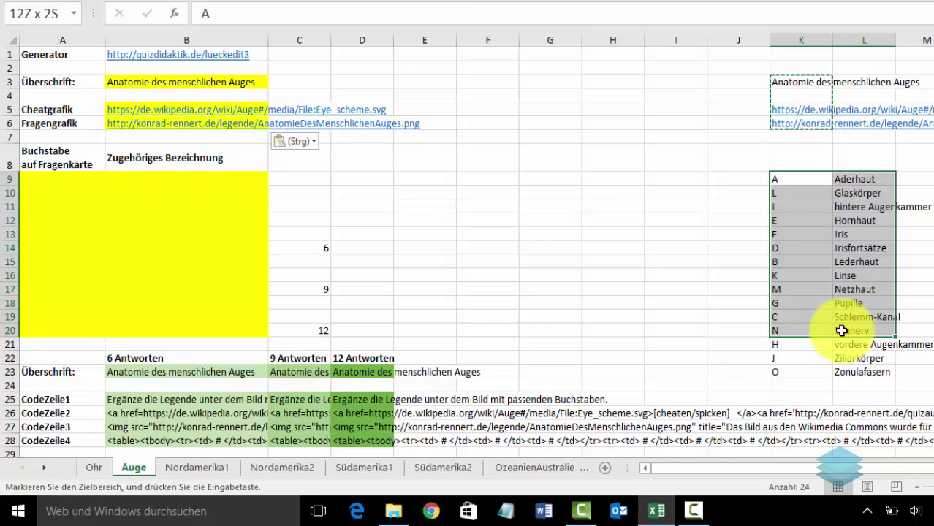
pyautogui.rightClick(798, 183)
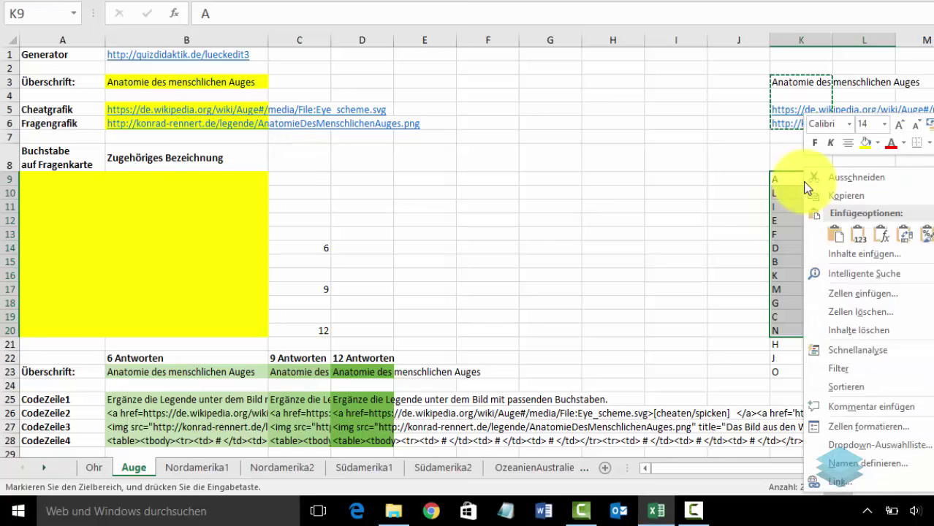
pyautogui.click(880, 237)
pyautogui.hotkey('ctrl', 'c')
pyautogui.click(57, 178)
pyautogui.rightClick(51, 177)
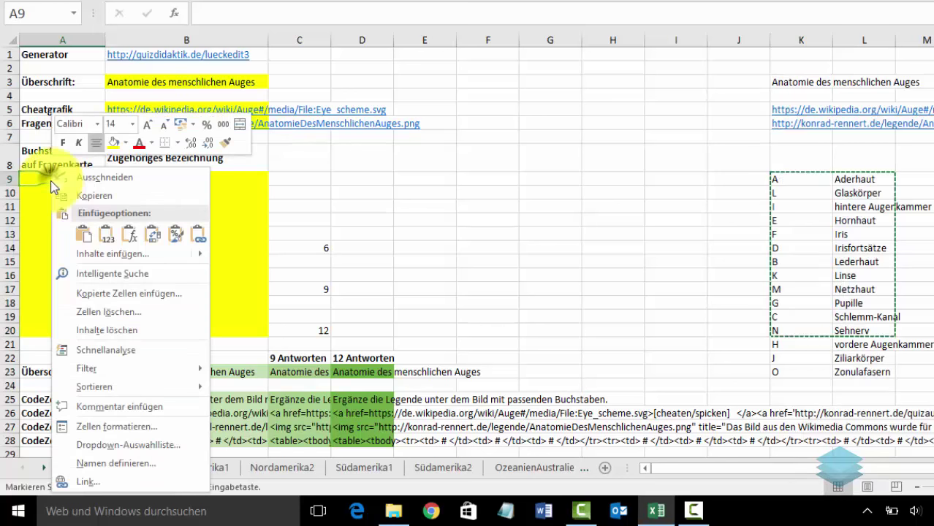
pyautogui.click(107, 232)
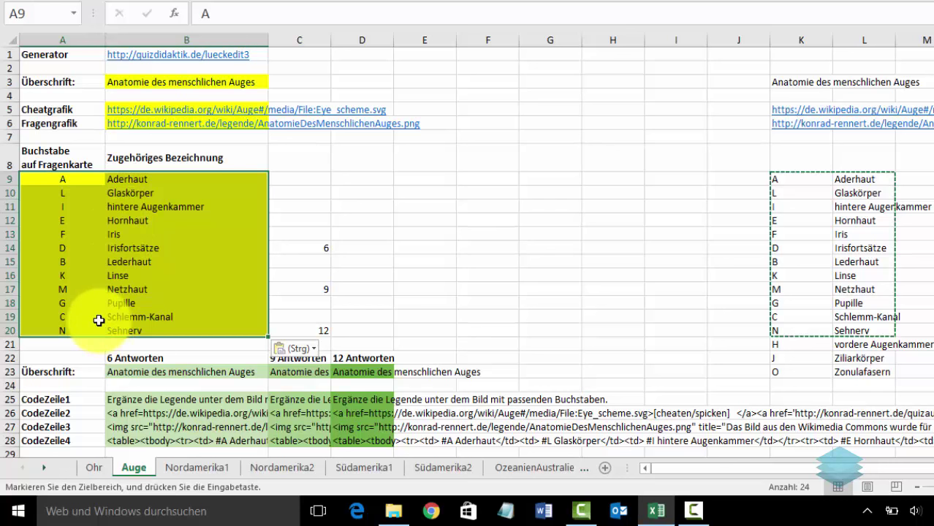
pyautogui.moveTo(62, 303)
pyautogui.mouseDown()
pyautogui.moveTo(135, 317)
pyautogui.moveTo(137, 330)
pyautogui.mouseUp()
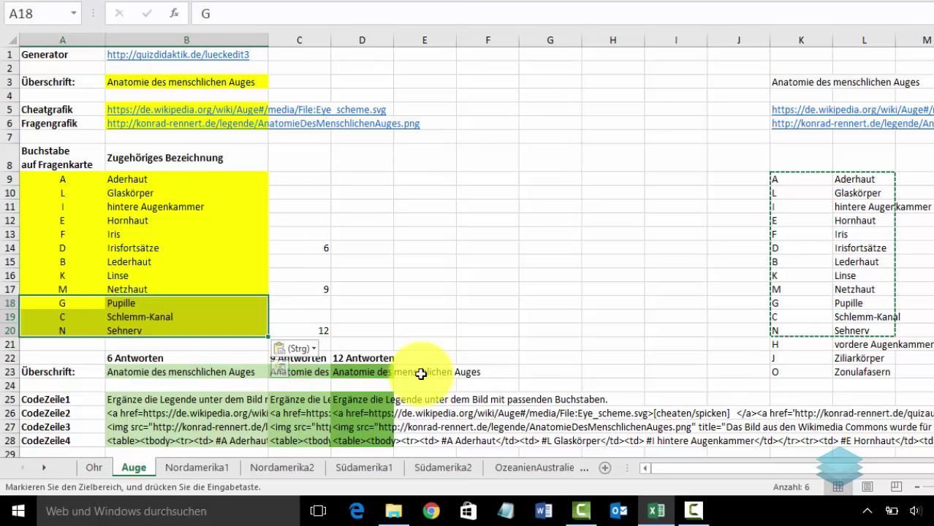
# - Clear answer rows 18–20, copy the nine-answer code C23:C28, and follow the B1 generator link
pyautogui.press('Delete')
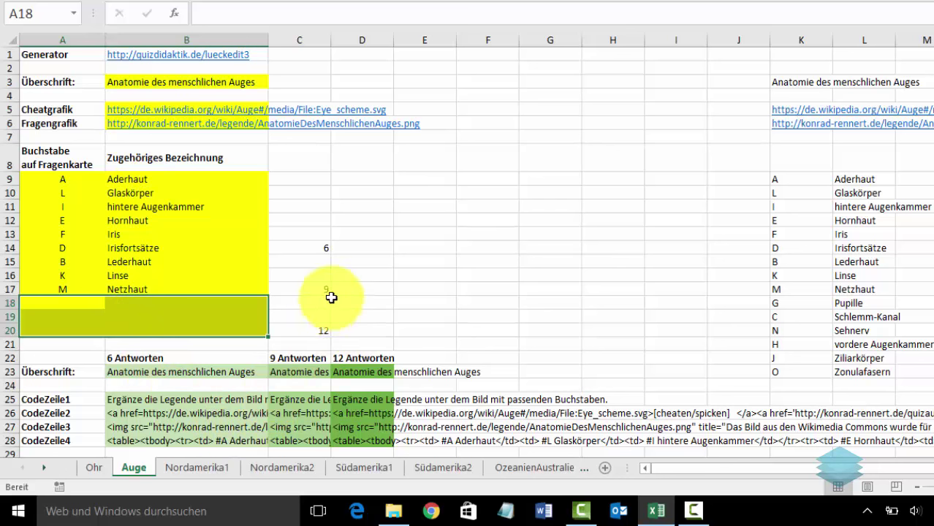
pyautogui.moveTo(300, 371); pyautogui.dragTo(292, 438)
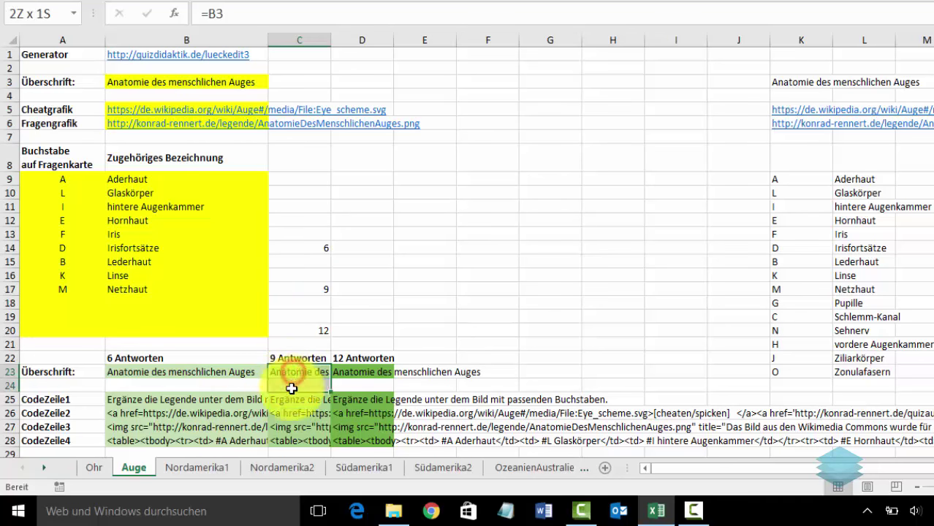
pyautogui.rightClick(289, 425)
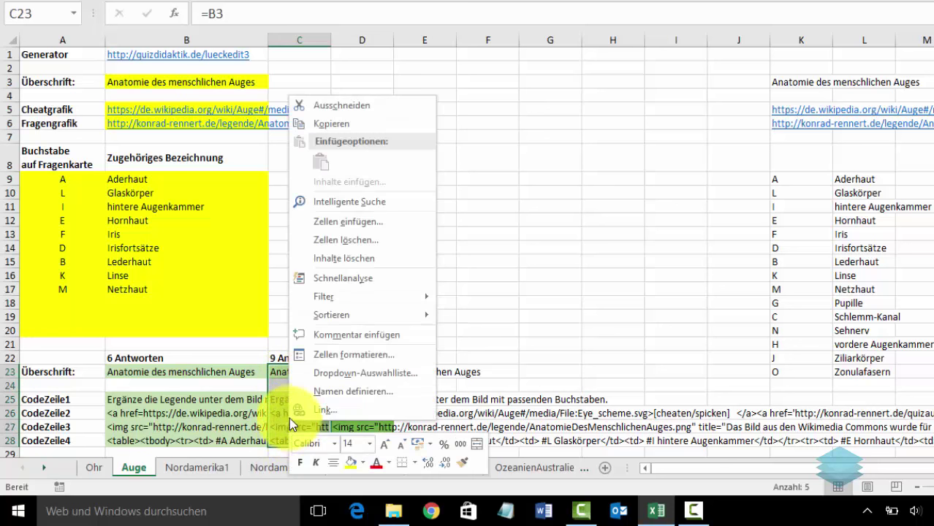
pyautogui.click(339, 126)
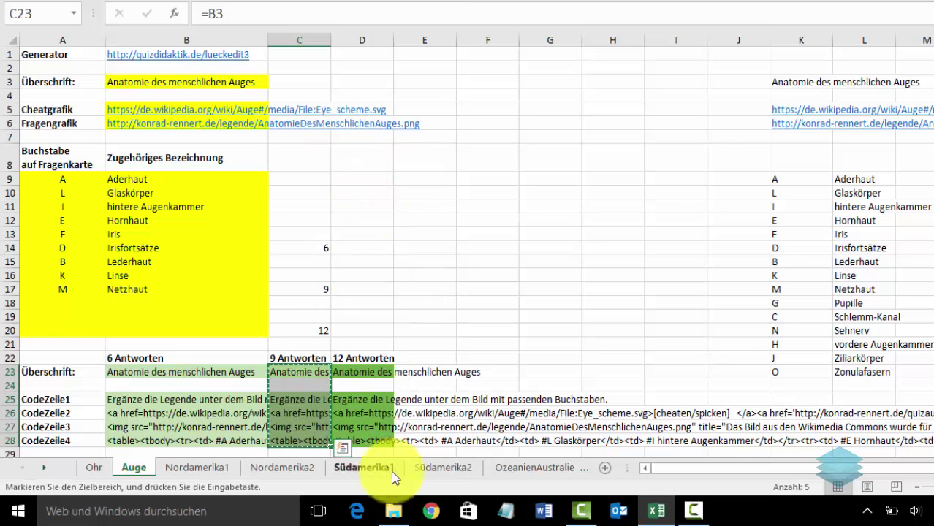
pyautogui.click(146, 56)
# - Paste the copied nine-answer quiz code into the quizdidaktik gap-text box
pyautogui.click(146, 56)
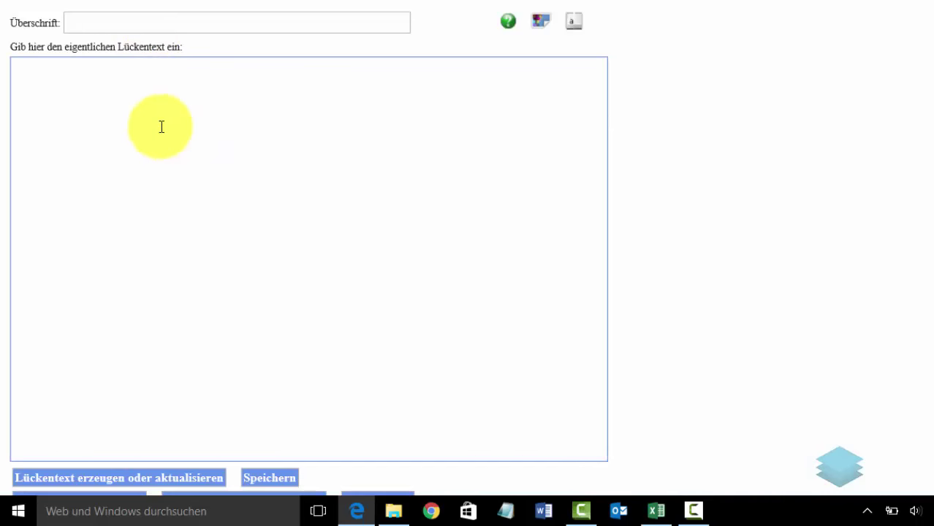
pyautogui.click(130, 91)
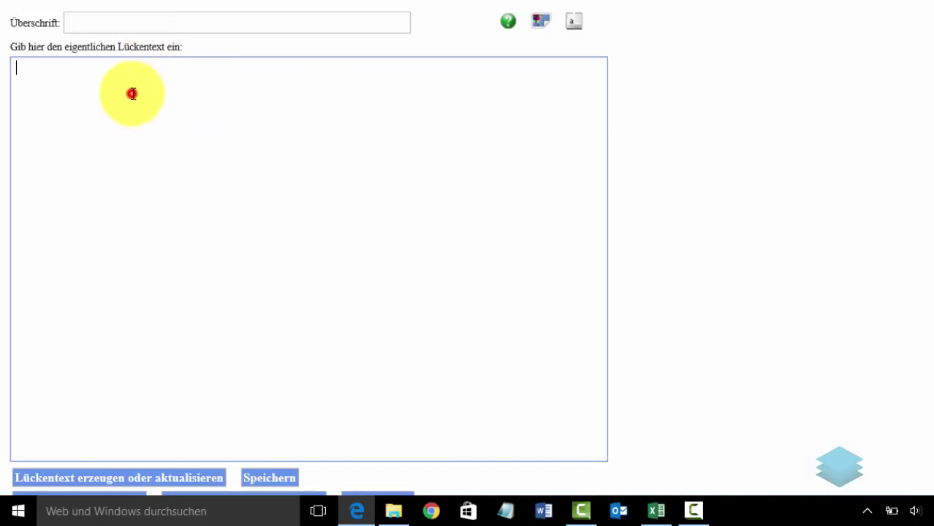
pyautogui.hotkey('ctrl', 'v')
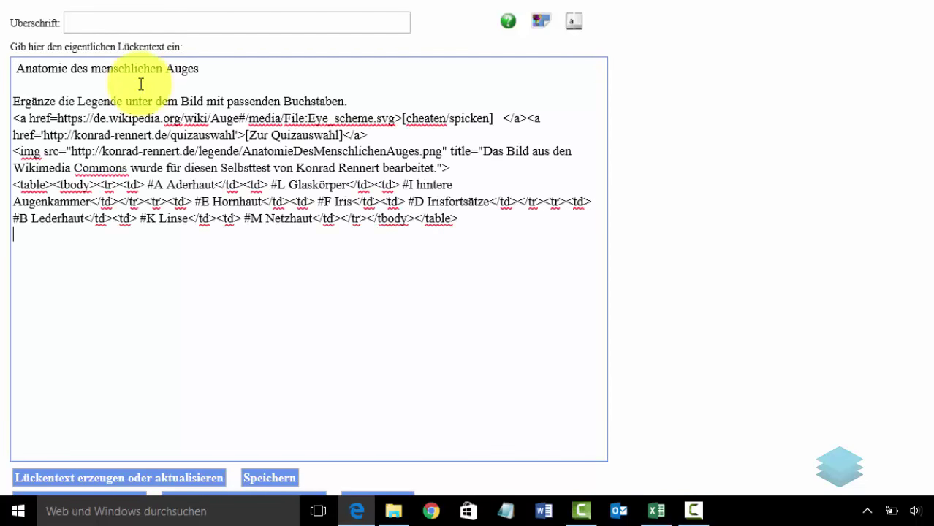
# - Move 'Anatomie des menschlichen Auges1' into the heading field and strip the blank lines and leading space
pyautogui.moveTo(229, 68)
pyautogui.mouseDown()
pyautogui.moveTo(90, 68)
pyautogui.moveTo(16, 49)
pyautogui.mouseUp()
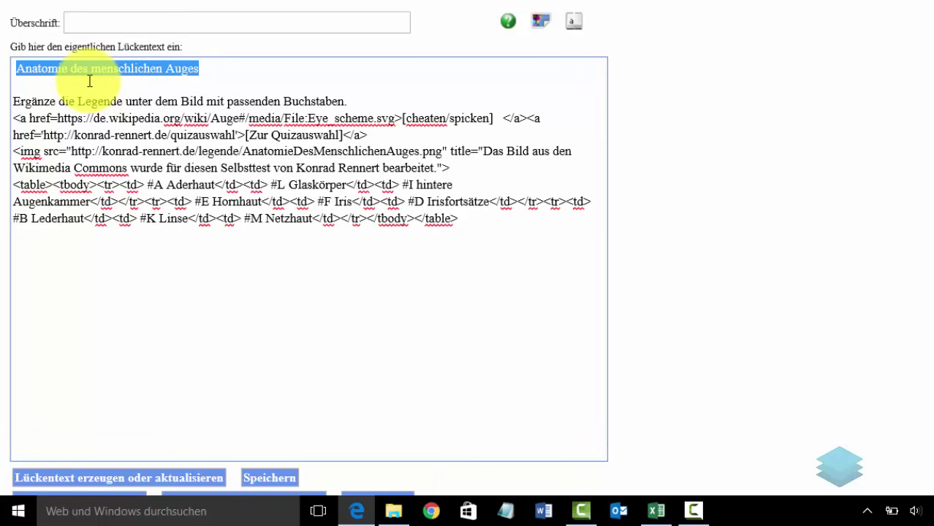
pyautogui.hotkey('ctrl', 'x')
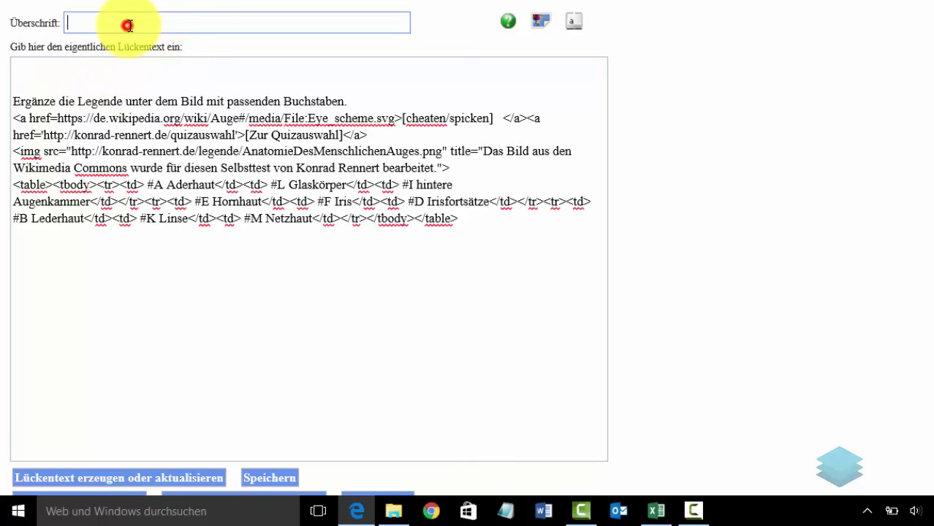
pyautogui.hotkey('ctrl', 'v')
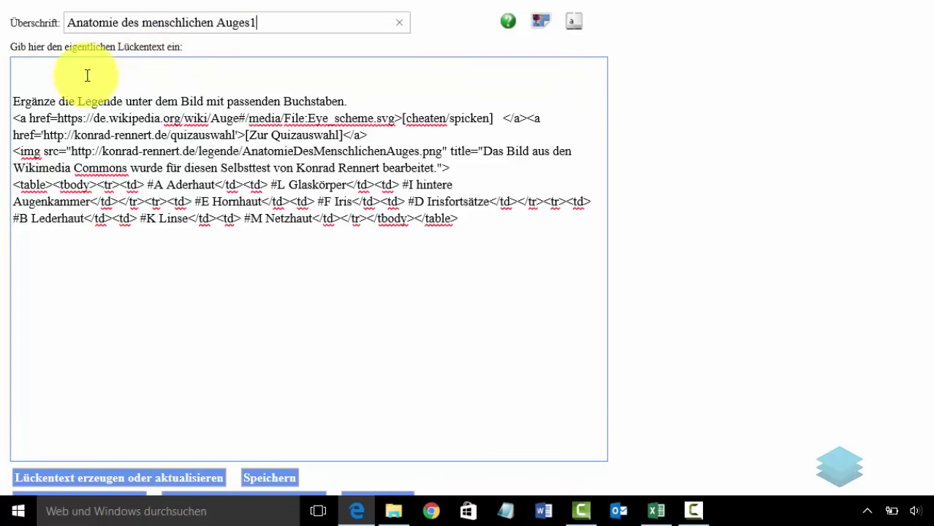
pyautogui.click(13, 100)
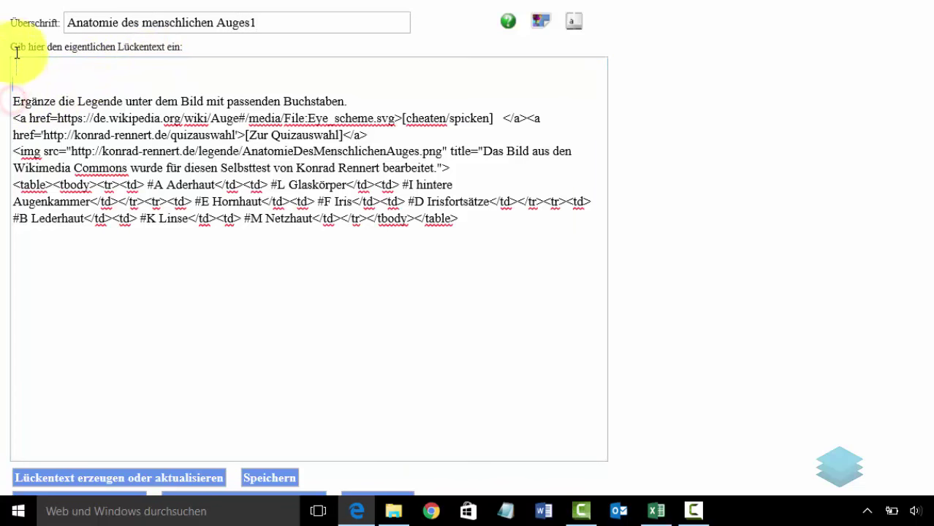
pyautogui.press('Up')
pyautogui.press('Up')
pyautogui.press('Delete')
pyautogui.press('Delete')
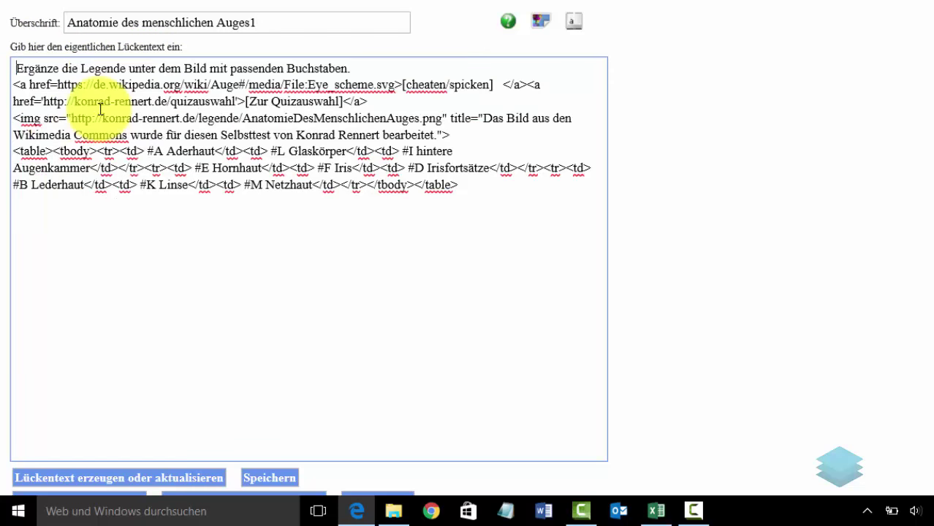
pyautogui.press('BackSpace')
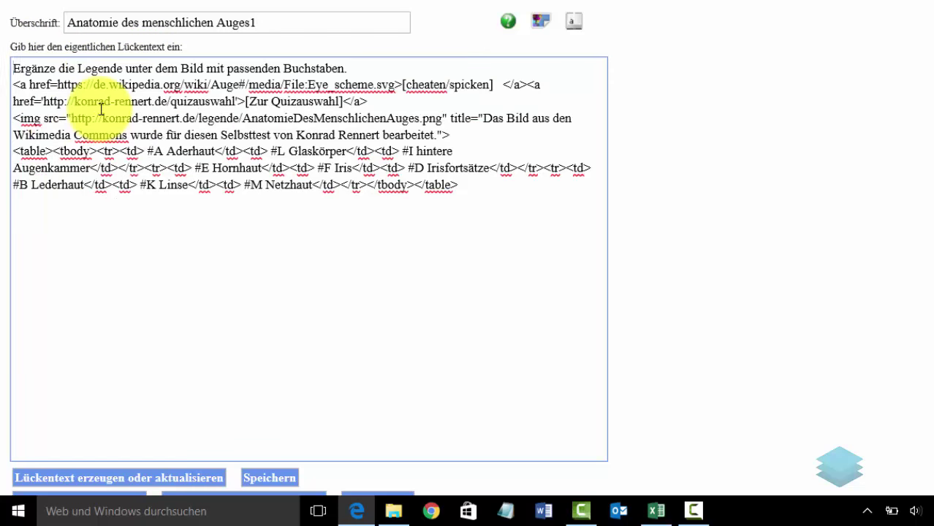
# - Generate the gap-text quiz, save it as an HTML page, and open the downloaded file
pyautogui.click(81, 483)
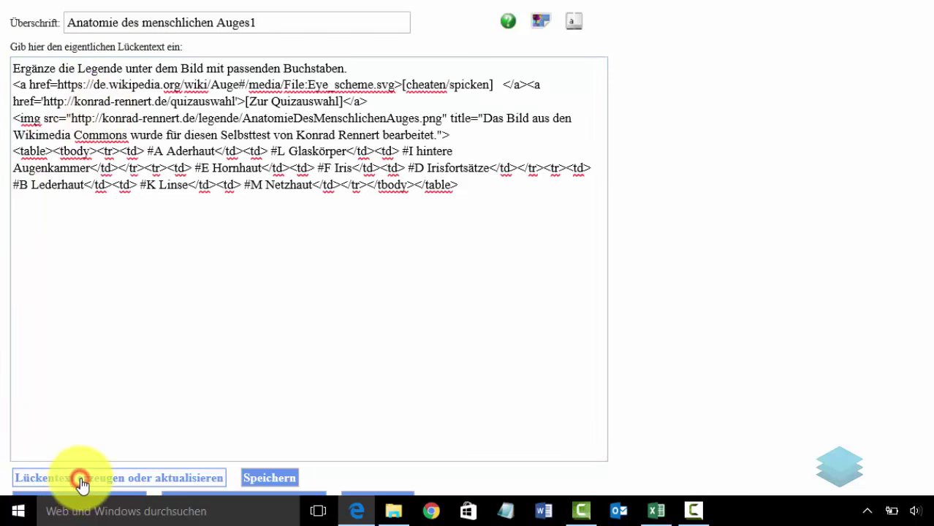
pyautogui.click(273, 485)
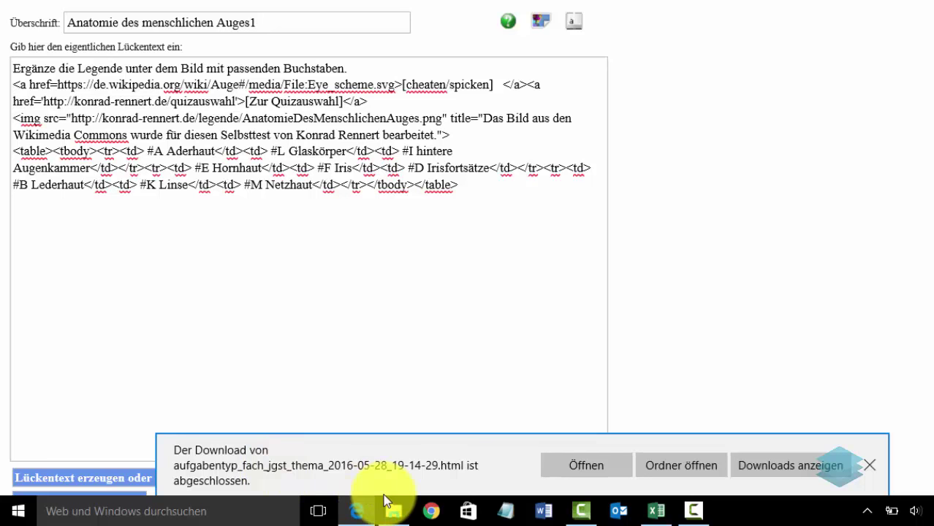
pyautogui.click(682, 464)
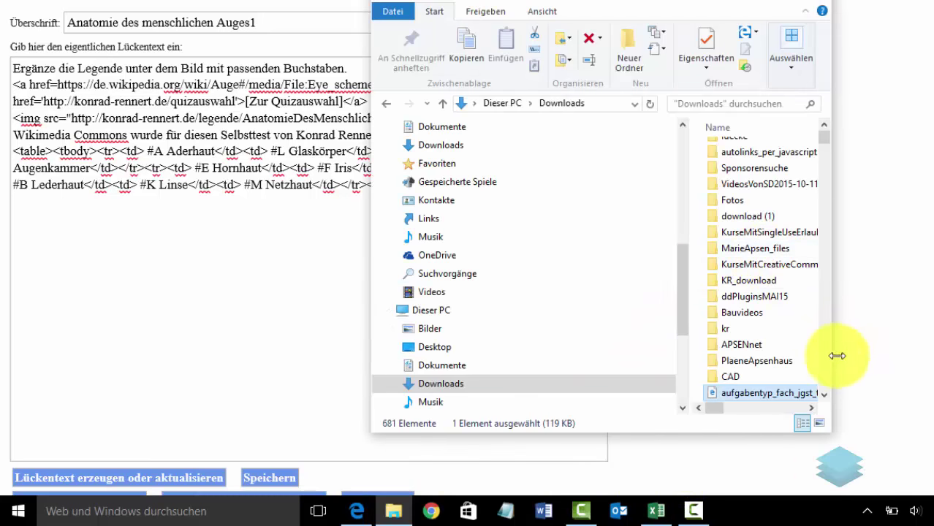
pyautogui.doubleClick(764, 393)
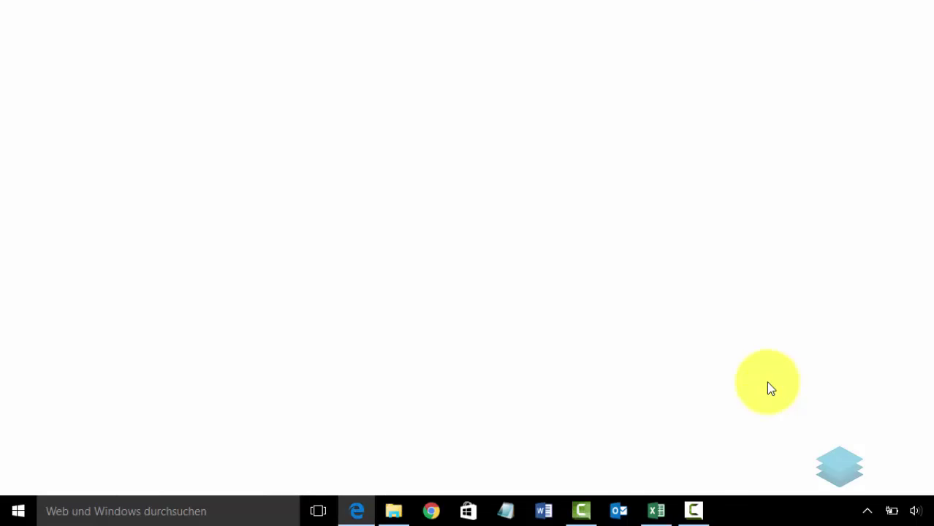
# - Look over the nine-box eye quiz page, then return to the Excel workbook
pyautogui.scroll(-2, 692, 316)
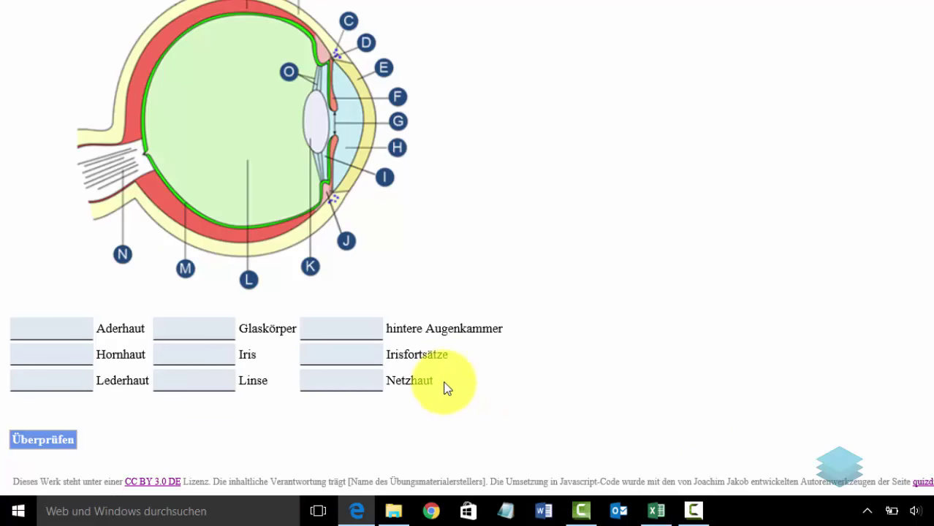
pyautogui.scroll(2, 445, 388)
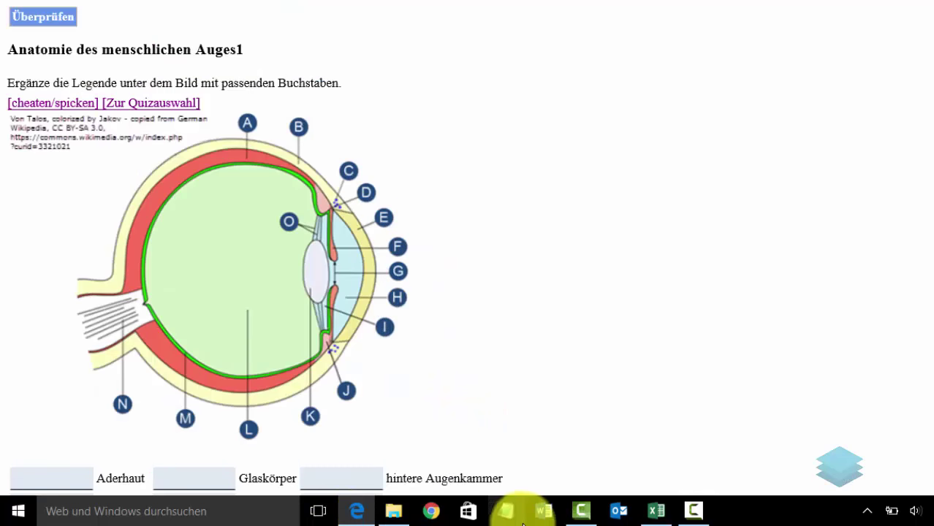
pyautogui.click(657, 512)
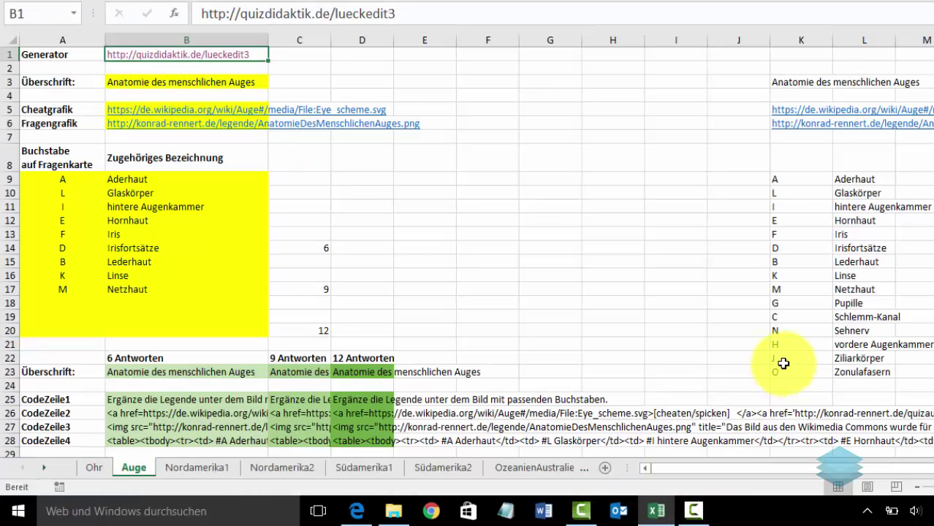
# - Copy the six unused letter–structure pairs from K18:L23
pyautogui.moveTo(777, 302); pyautogui.dragTo(861, 372)
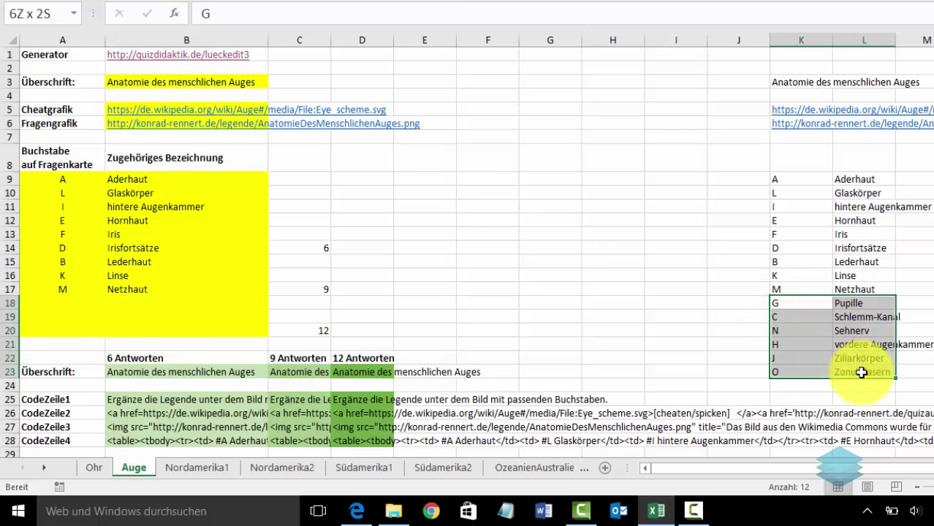
pyautogui.moveTo(861, 372); pyautogui.dragTo(877, 374)
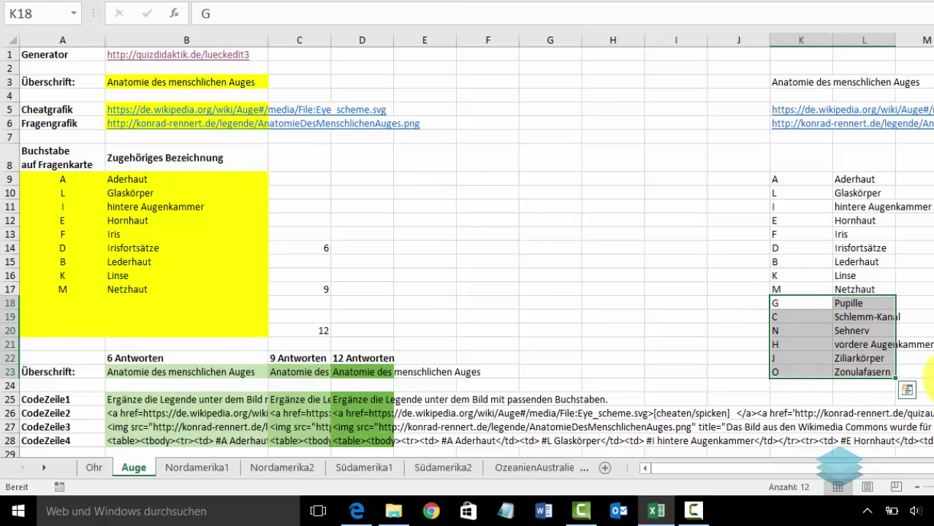
pyautogui.hotkey('ctrl', 'c')
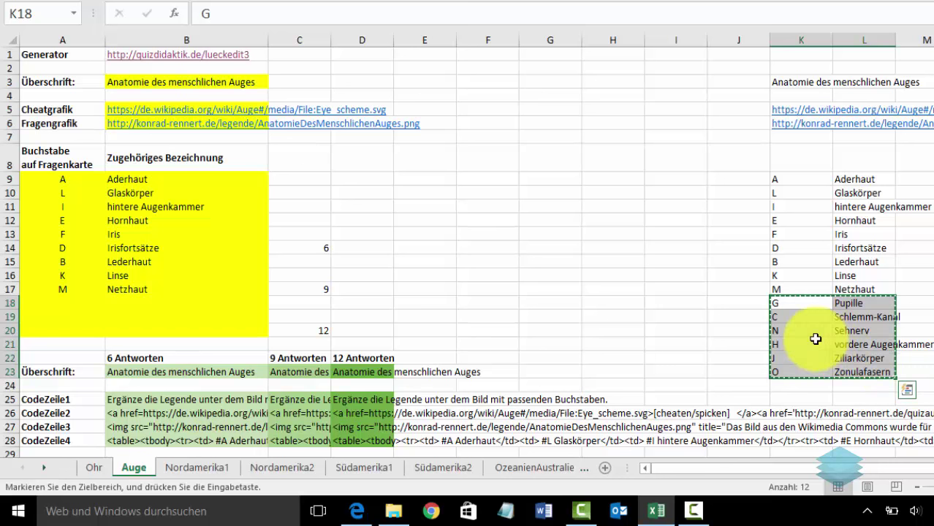
pyautogui.rightClick(803, 338)
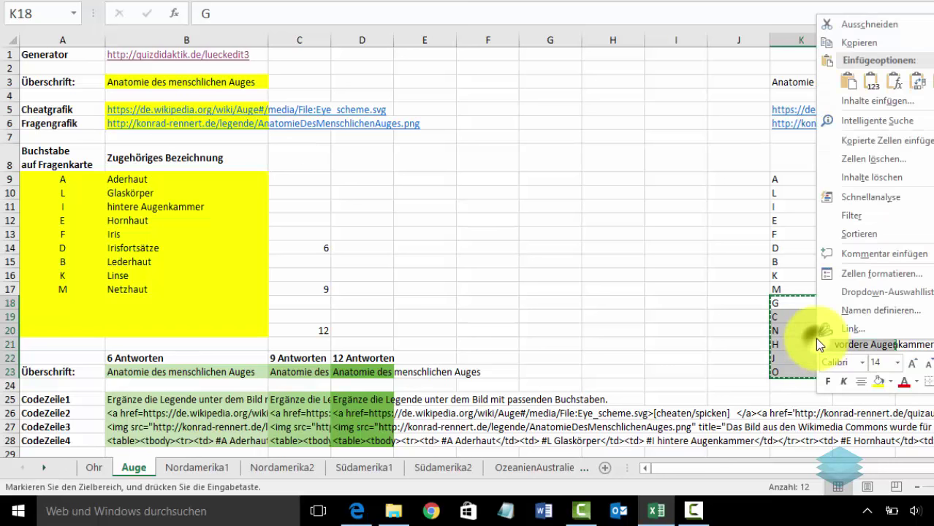
pyautogui.click(856, 42)
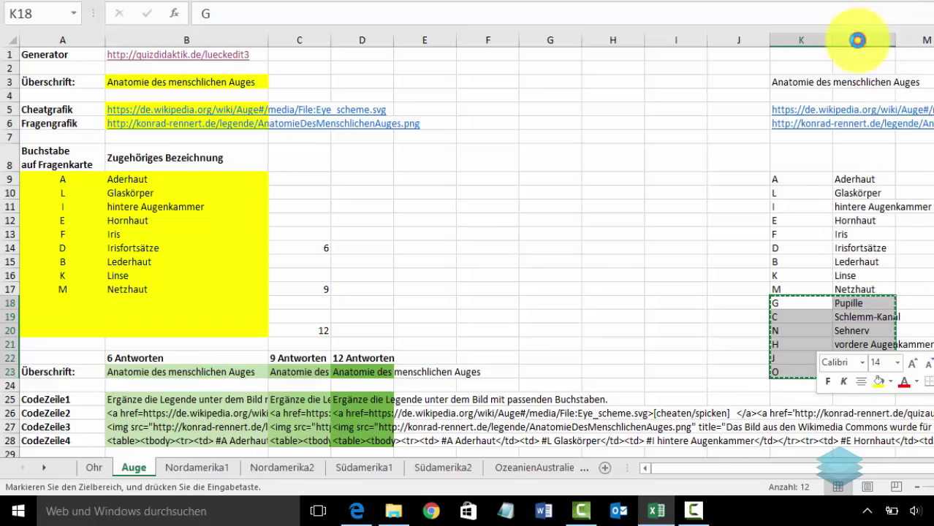
# - Paste the pairs at A9, clear leftover rows 15–17, and copy the six-answer code lines B25:B28
pyautogui.click(56, 175)
pyautogui.rightClick(56, 175)
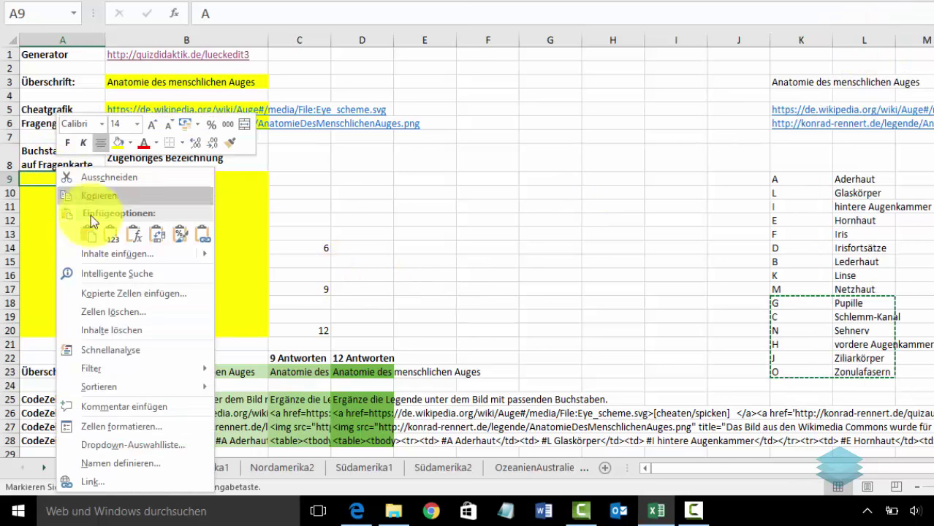
pyautogui.click(106, 234)
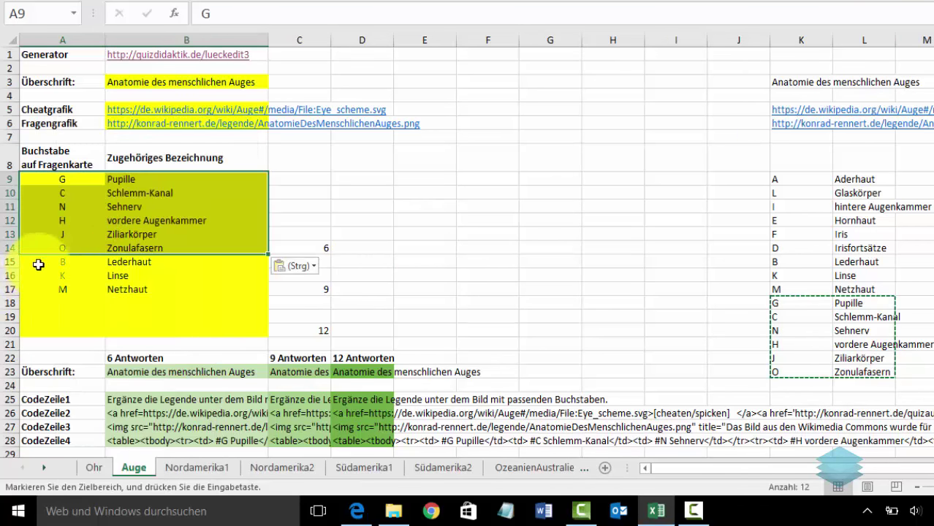
pyautogui.moveTo(40, 261); pyautogui.dragTo(205, 309)
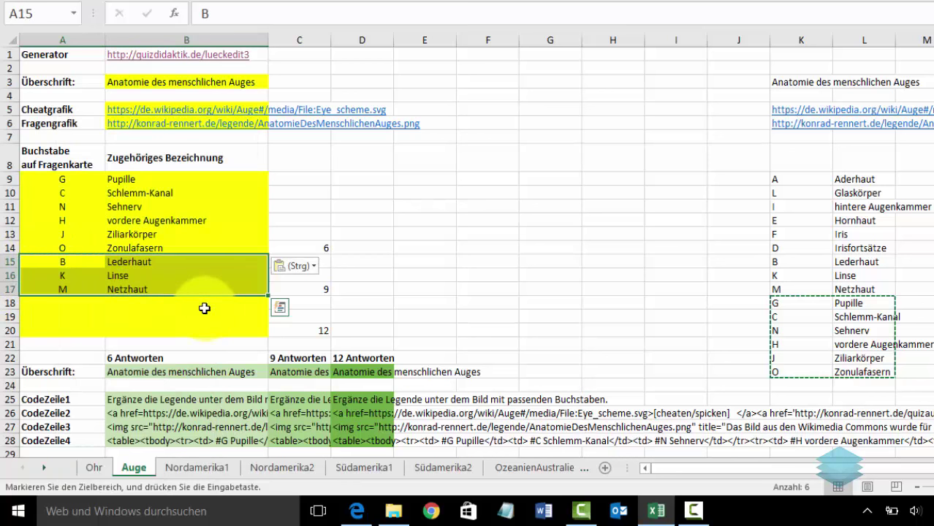
pyautogui.press('Delete')
pyautogui.press('BackSpace')
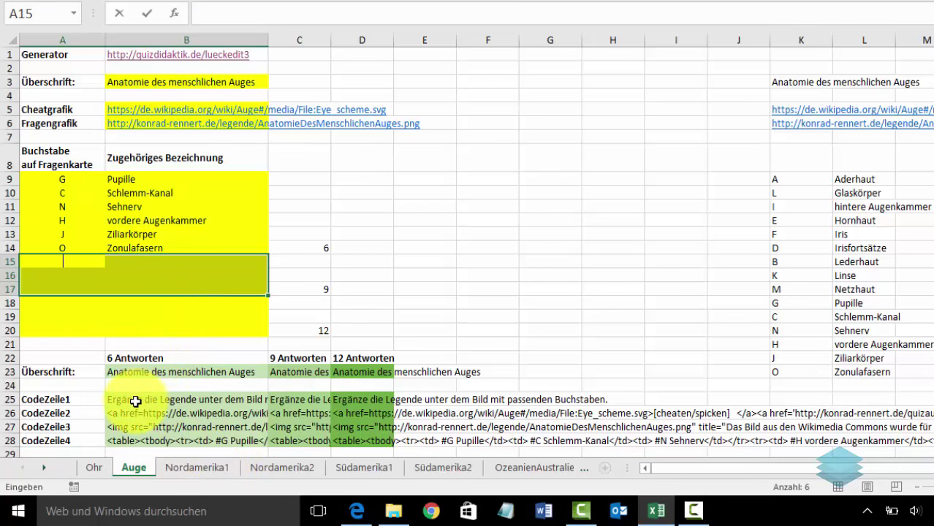
pyautogui.moveTo(132, 398); pyautogui.dragTo(131, 441)
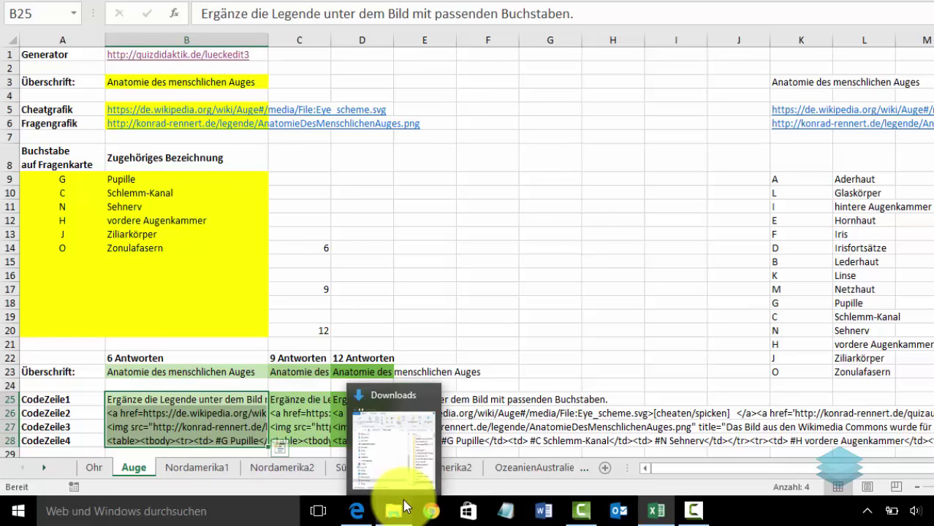
pyautogui.hotkey('ctrl', 'c')
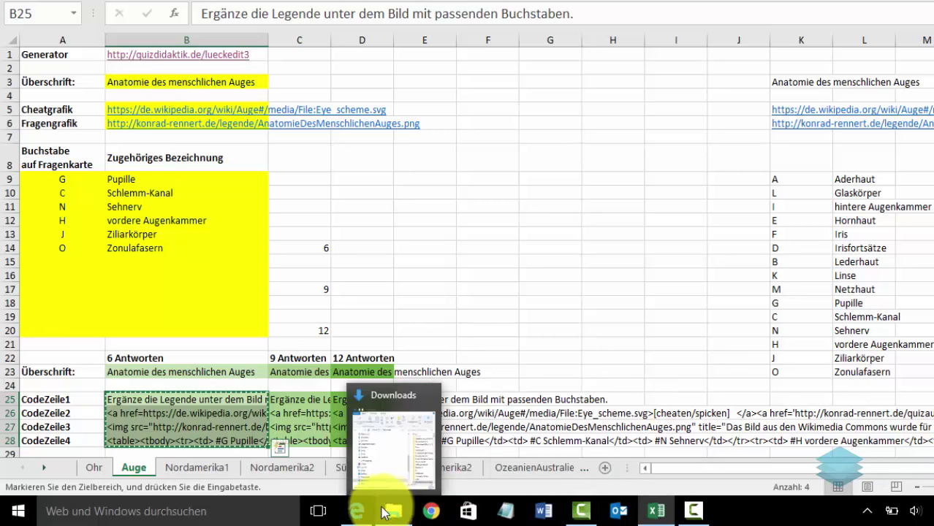
# - Replace the old gap-text code in quizdidaktik with the pasted six-answer code
pyautogui.click(359, 507)
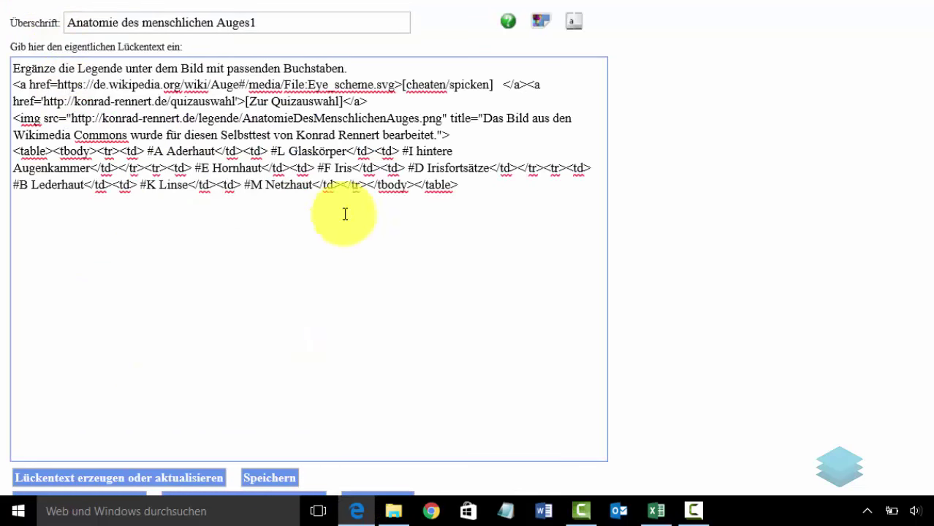
pyautogui.moveTo(463, 186)
pyautogui.mouseDown()
pyautogui.moveTo(307, 155)
pyautogui.moveTo(2, 72)
pyautogui.mouseUp()
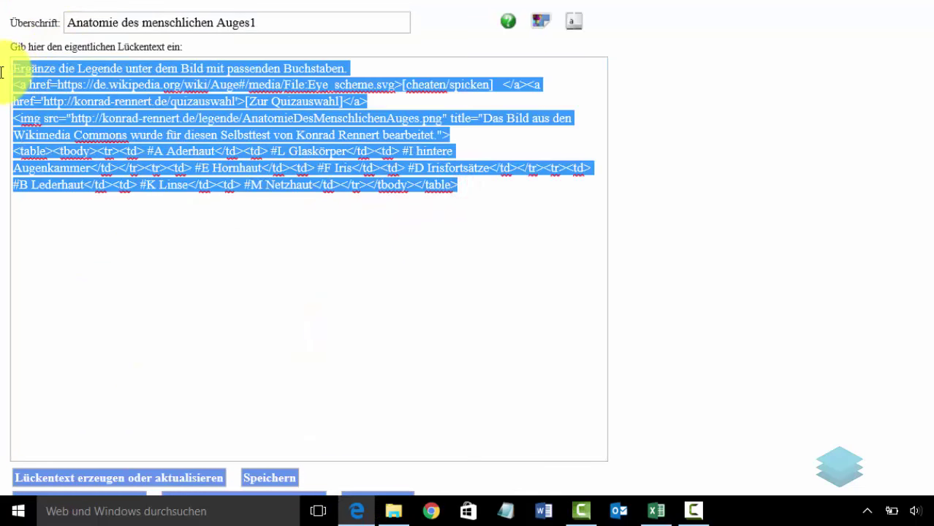
pyautogui.press('Delete')
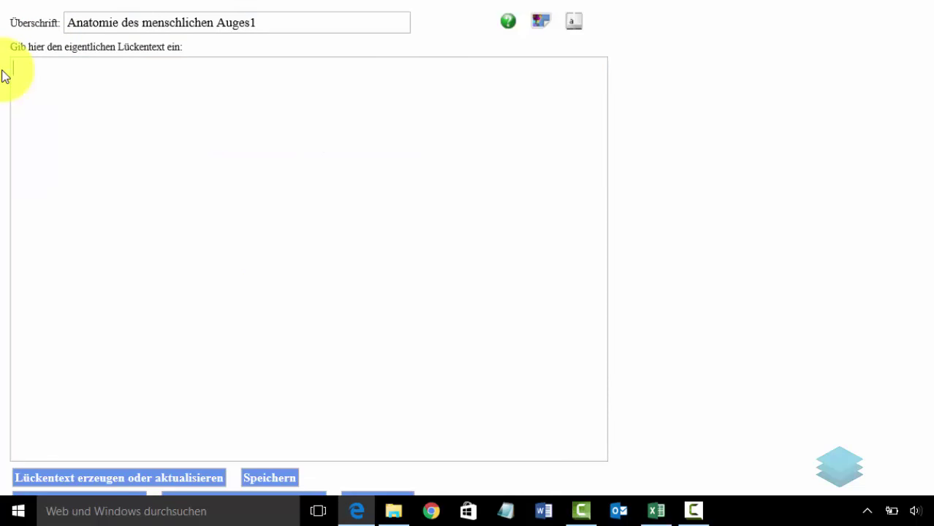
pyautogui.hotkey('ctrl', 'v')
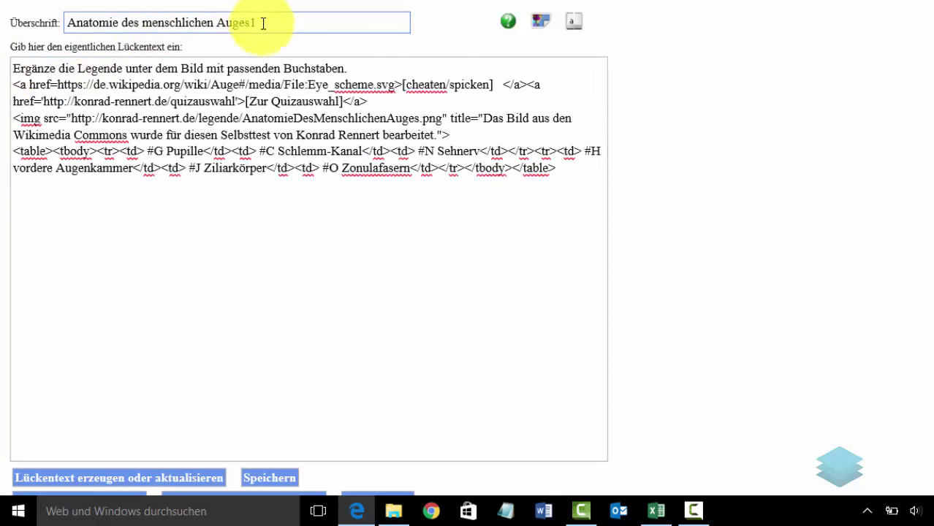
# - Retitle the quiz 'Anatomie des menschlichen Auges2' and regenerate the gap-text quiz
pyautogui.click(254, 23)
pyautogui.doubleClick(254, 22)
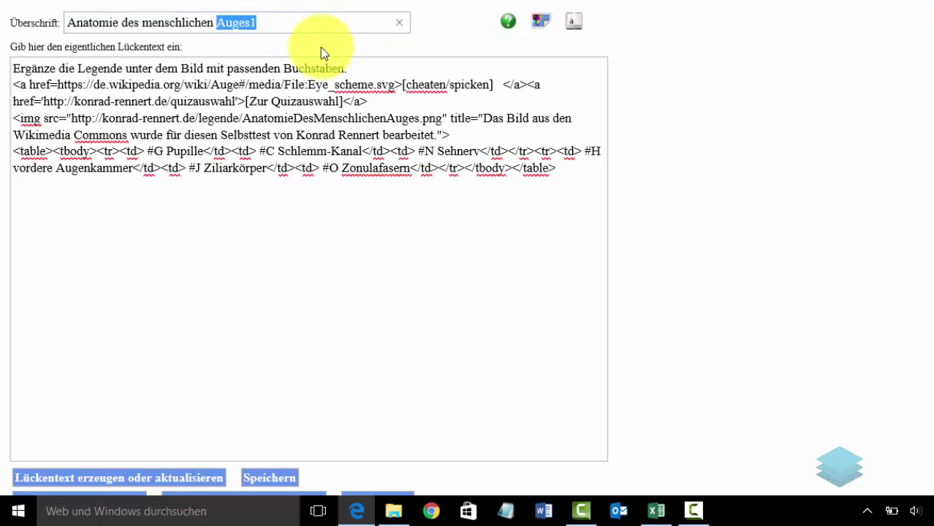
pyautogui.click(286, 23)
pyautogui.write('2')
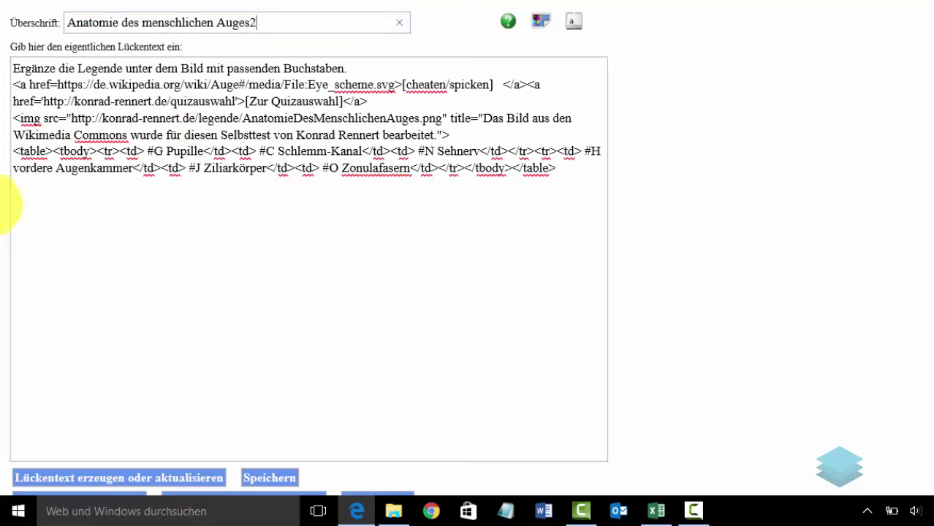
pyautogui.click(106, 471)
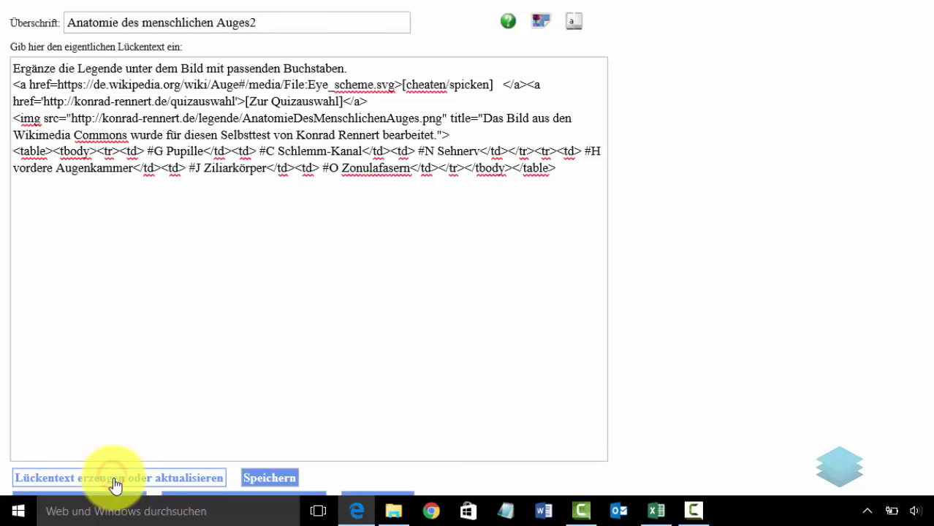
# - Save the six-answer quiz as HTML, open it, and try the Zonulafasern answer field
pyautogui.click(266, 479)
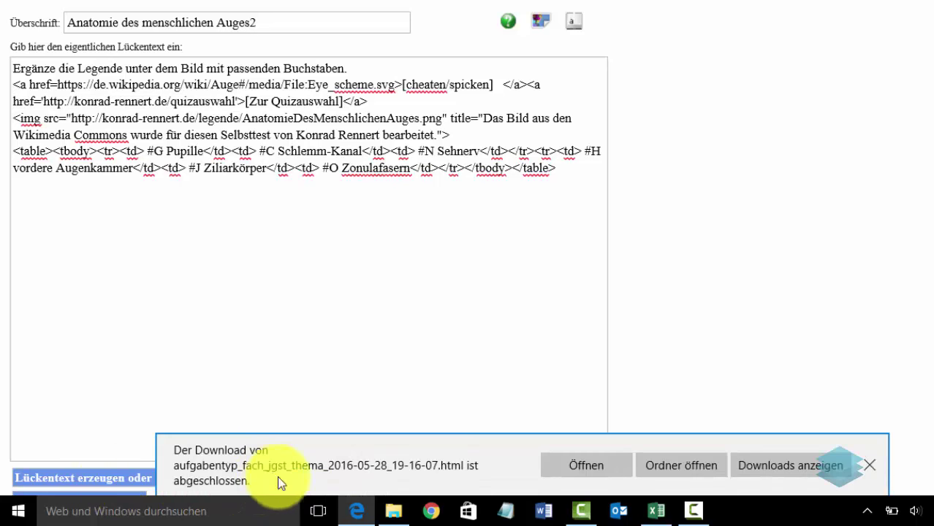
pyautogui.click(581, 465)
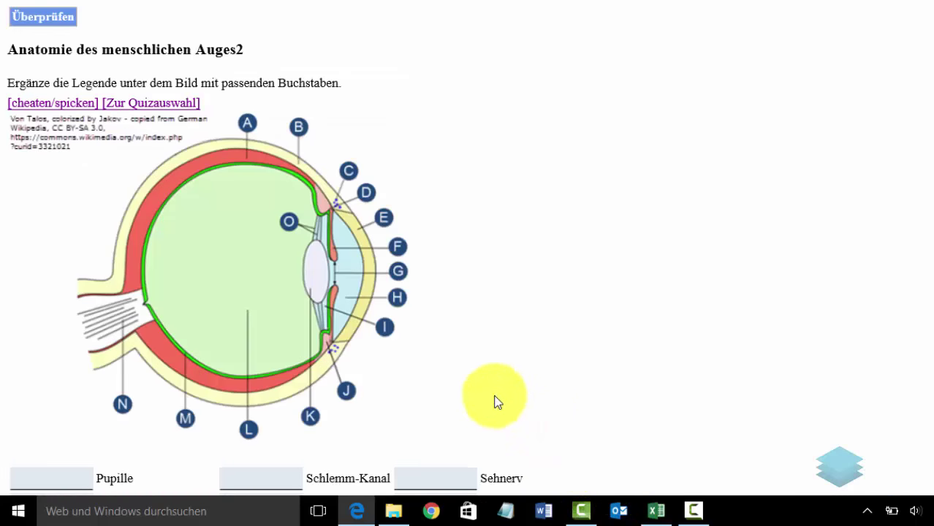
pyautogui.scroll(-2, 467, 373)
pyautogui.click(457, 356)
pyautogui.click(634, 444)
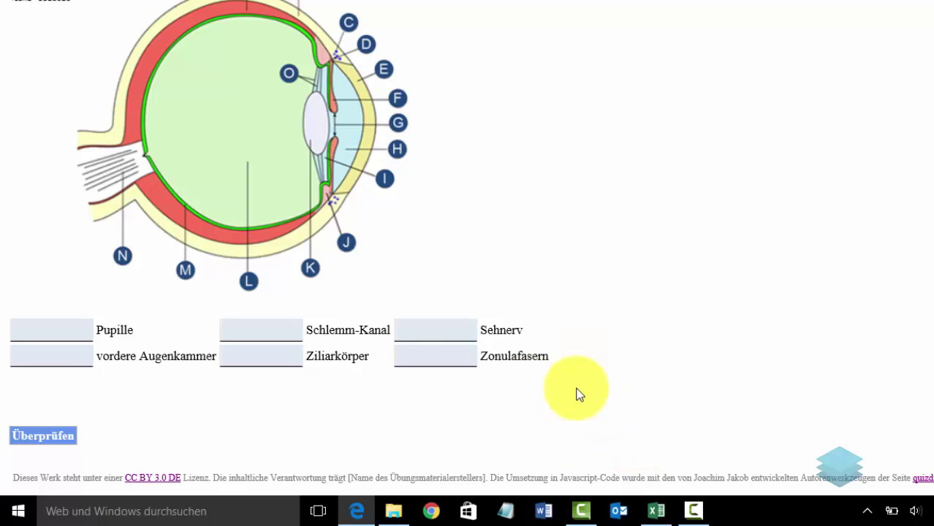
pyautogui.scroll(2, 548, 336)
pyautogui.scroll(-2, 537, 325)
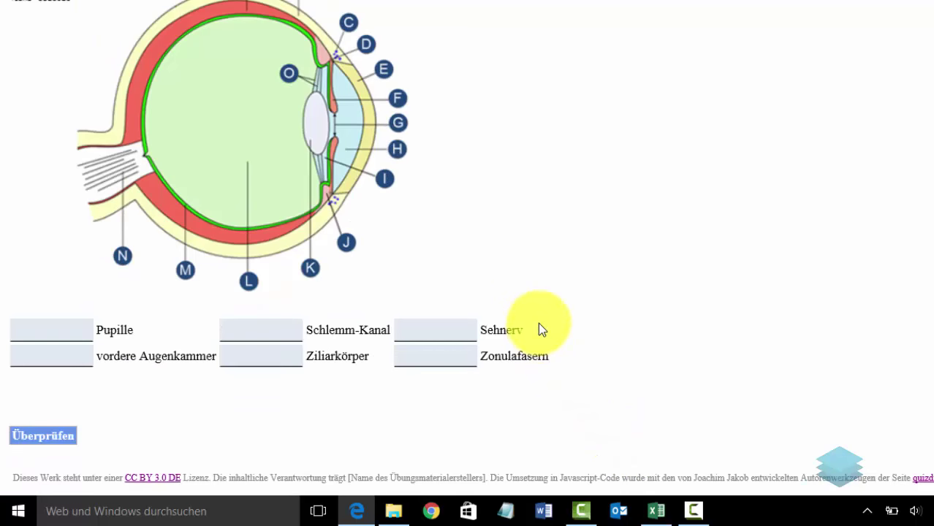
# - Enter D as the answer in the Pupille field
pyautogui.scroll(2, 540, 328)
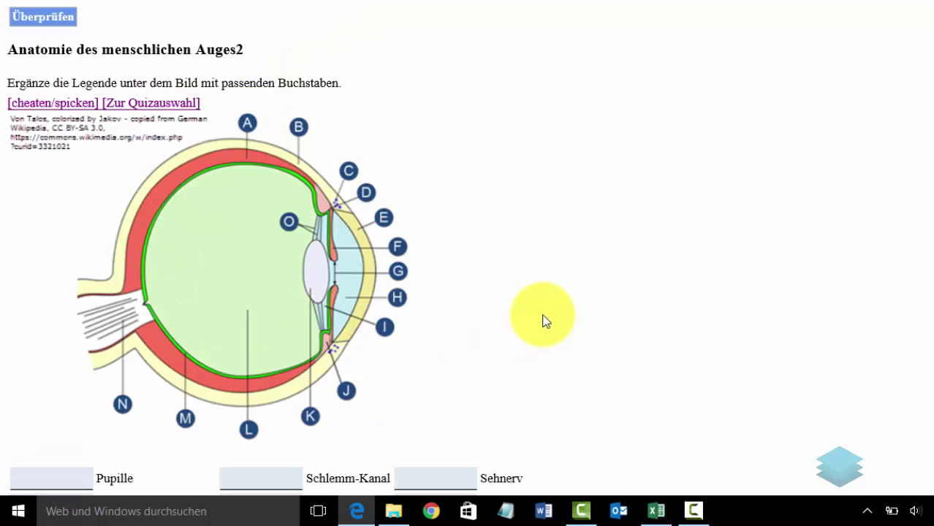
pyautogui.scroll(-2, 542, 324)
pyautogui.click(71, 348)
pyautogui.click(64, 329)
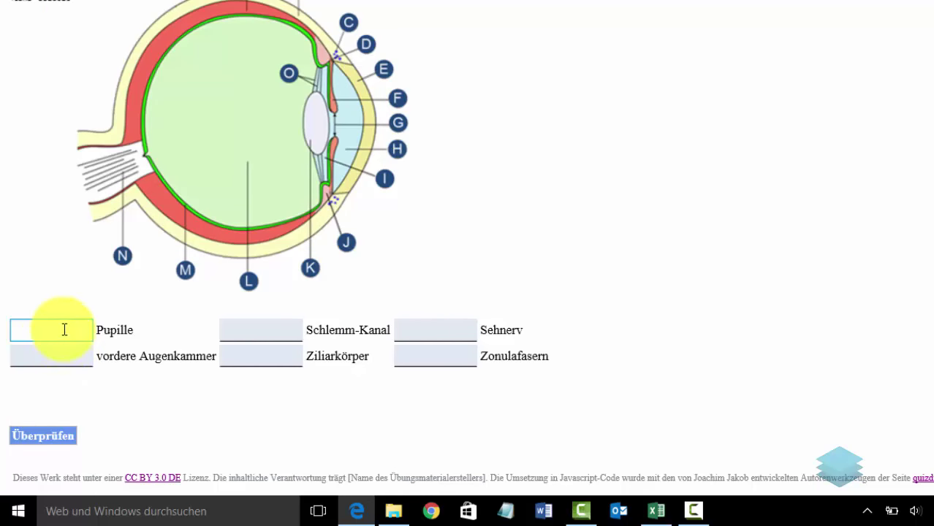
pyautogui.write('D')
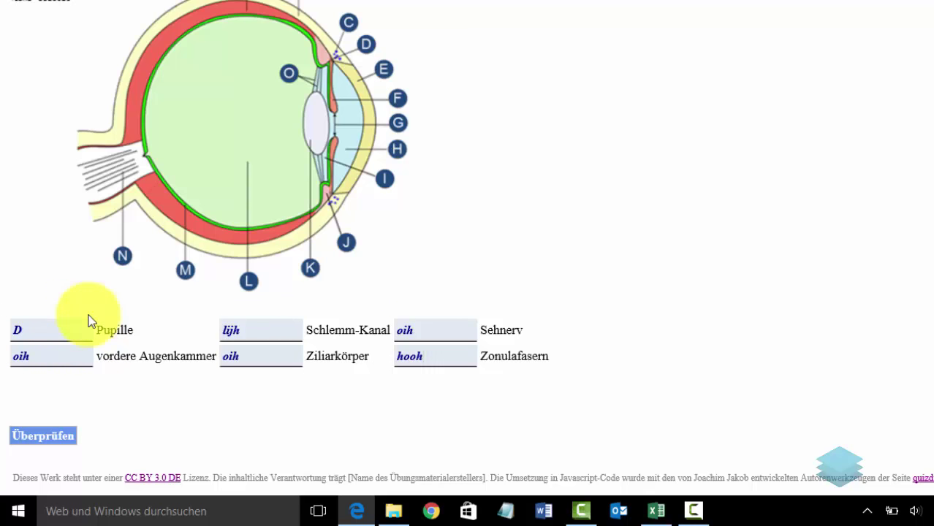
# - Change the Sehnerv answer to N, check the quiz (1 of 6 correct), and dismiss the score
pyautogui.click(422, 330)
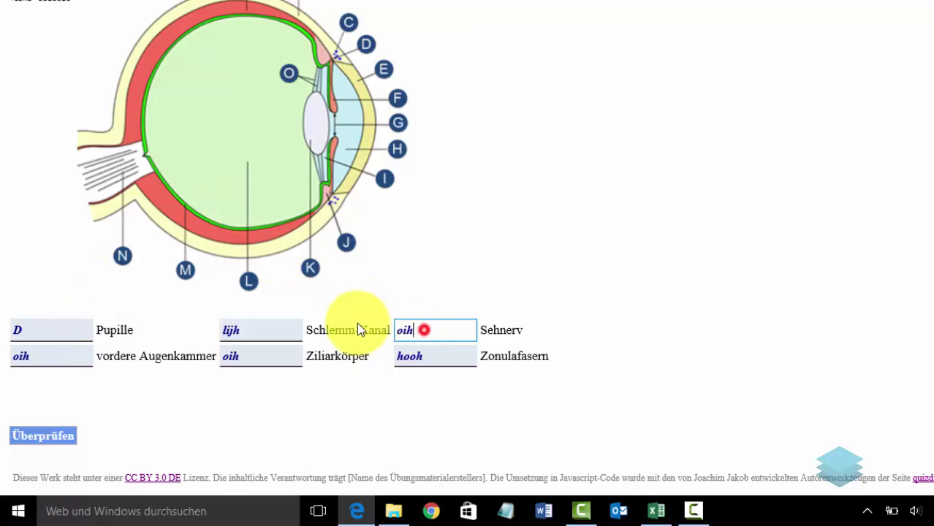
pyautogui.hotkey('ctrl', 'a')
pyautogui.write('N')
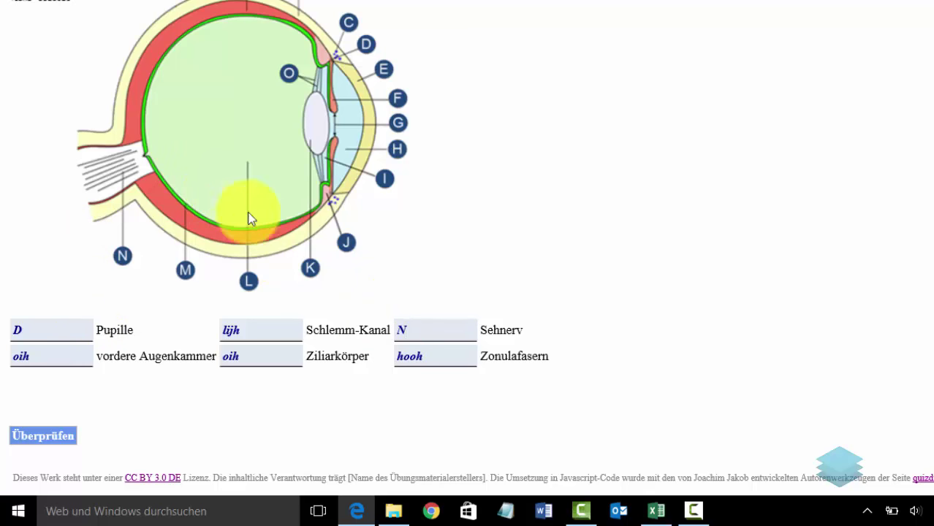
pyautogui.click(43, 437)
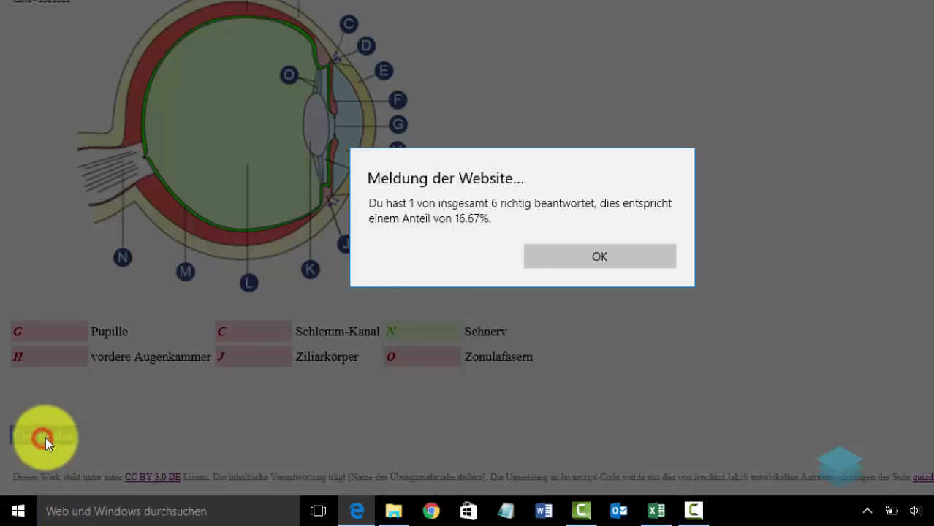
pyautogui.click(625, 257)
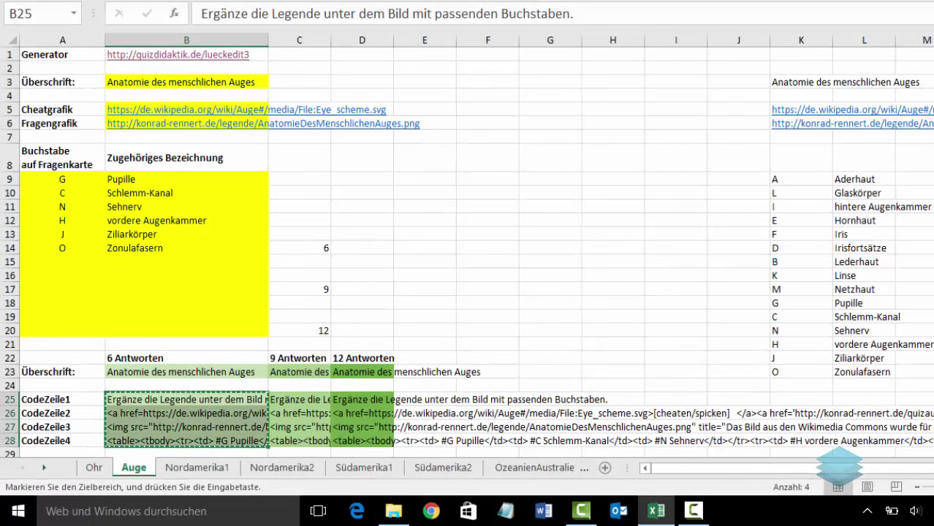
# - Open the downloaded quiz HTML file from Downloads in Notepad (Editor)
pyautogui.click(393, 511)
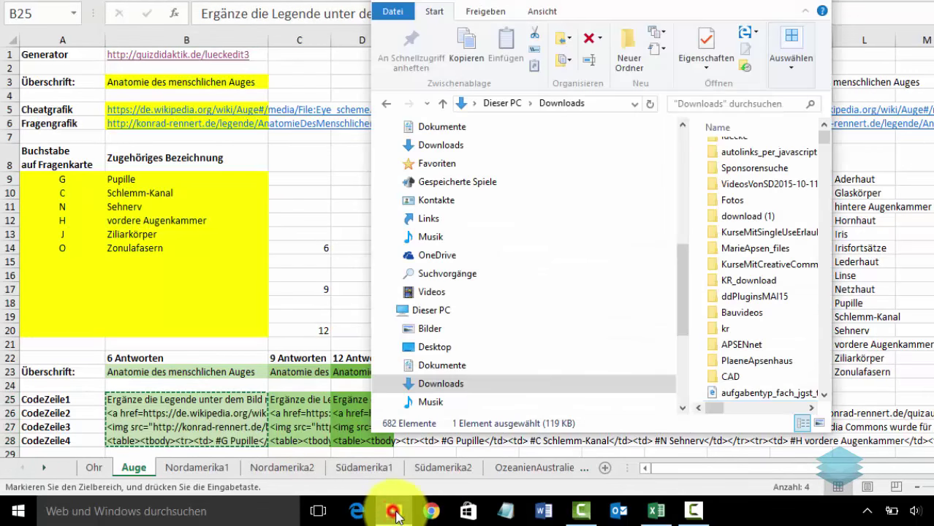
pyautogui.rightClick(737, 395)
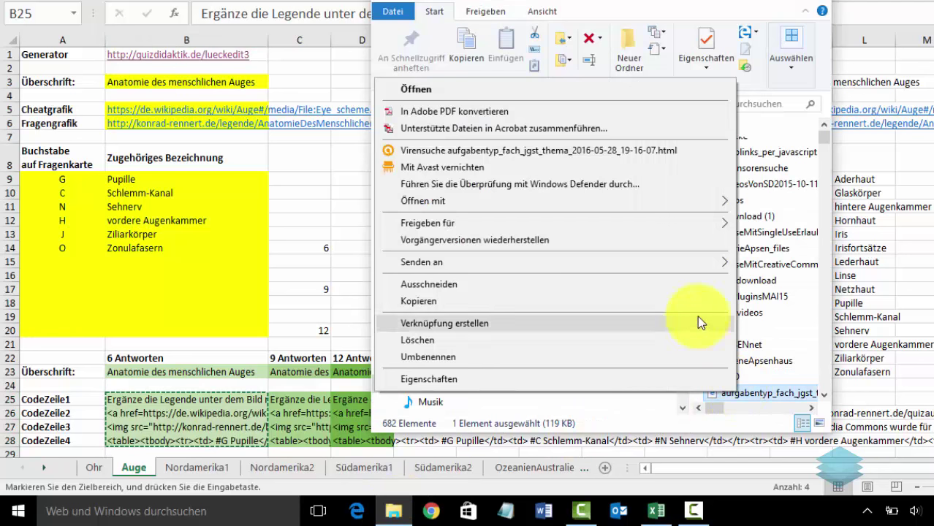
pyautogui.moveTo(422, 200)
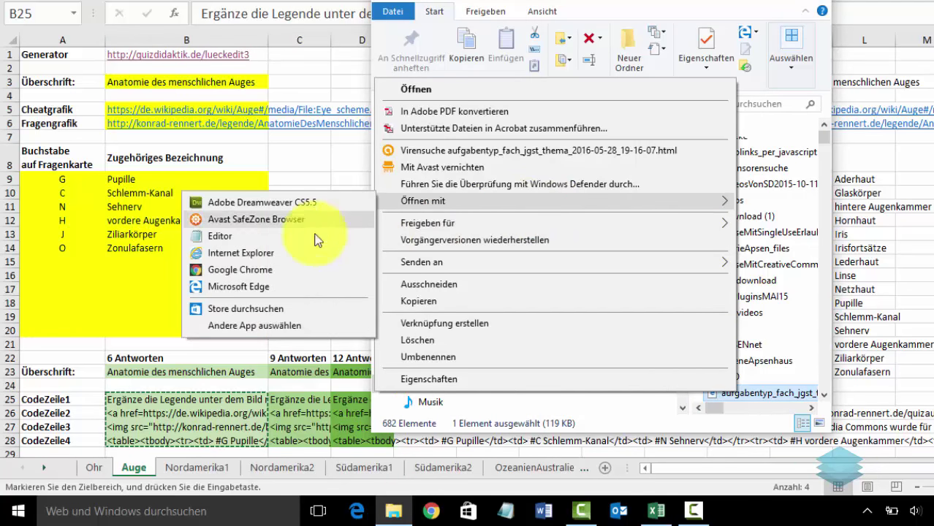
pyautogui.click(216, 241)
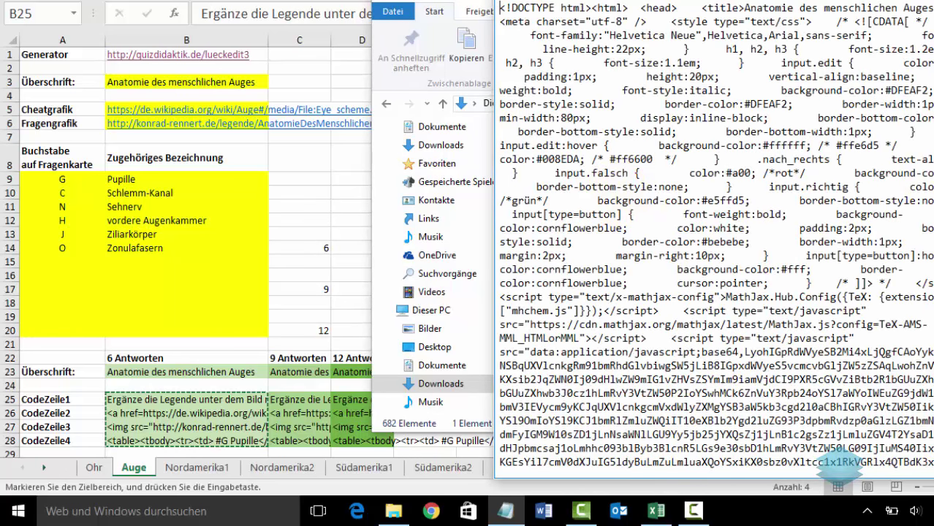
# - Replace the footer's author placeholder with the author's name and save the file
pyautogui.hotkey('ctrl', 'End')
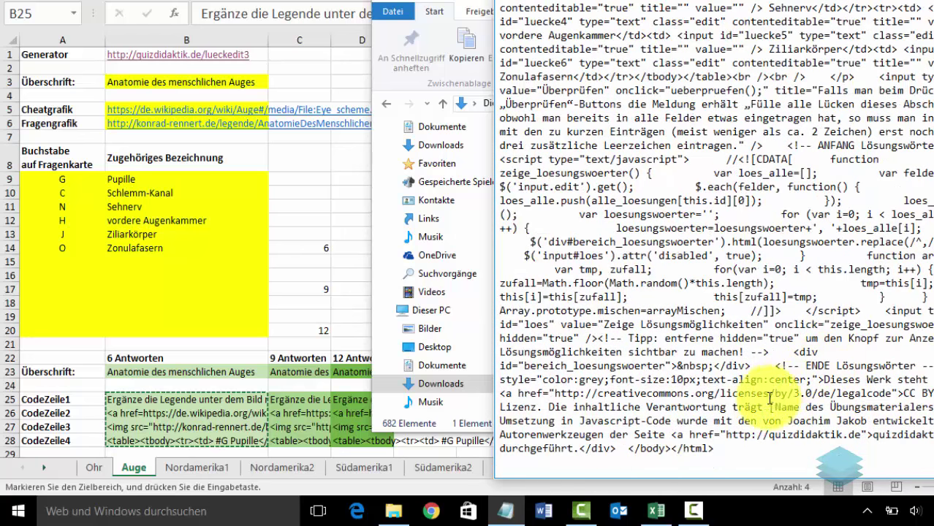
pyautogui.moveTo(769, 407); pyautogui.dragTo(930, 407)
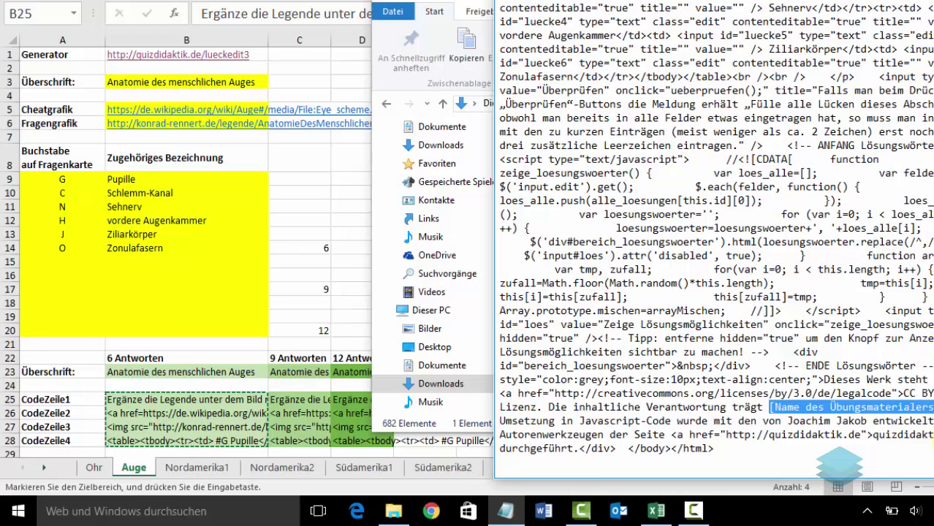
pyautogui.press('Delete')
pyautogui.press('BackSpace')
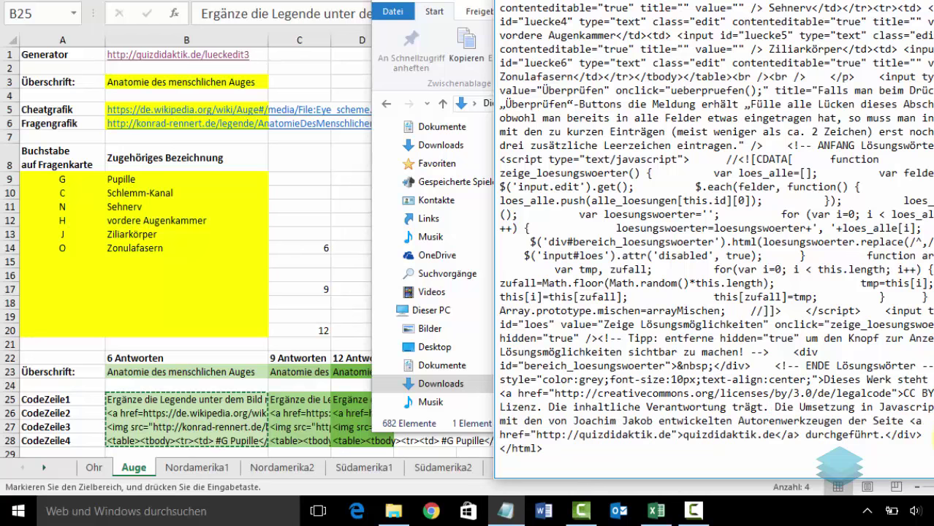
pyautogui.write('Konrad Rennert')
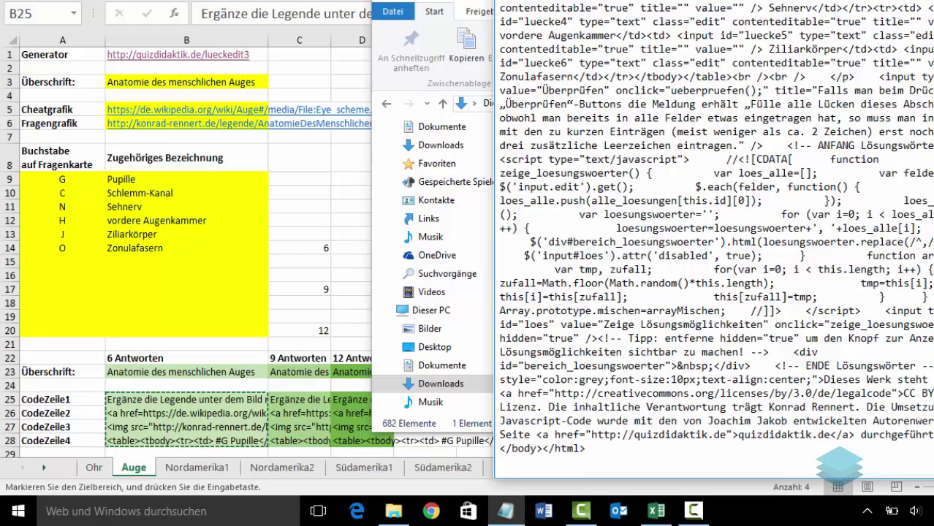
pyautogui.hotkey('alt', 'F4')
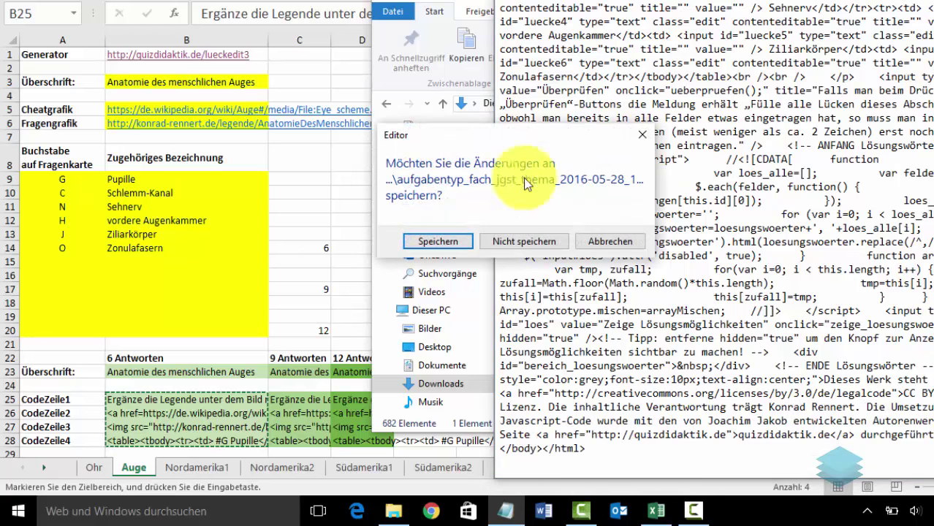
pyautogui.click(418, 241)
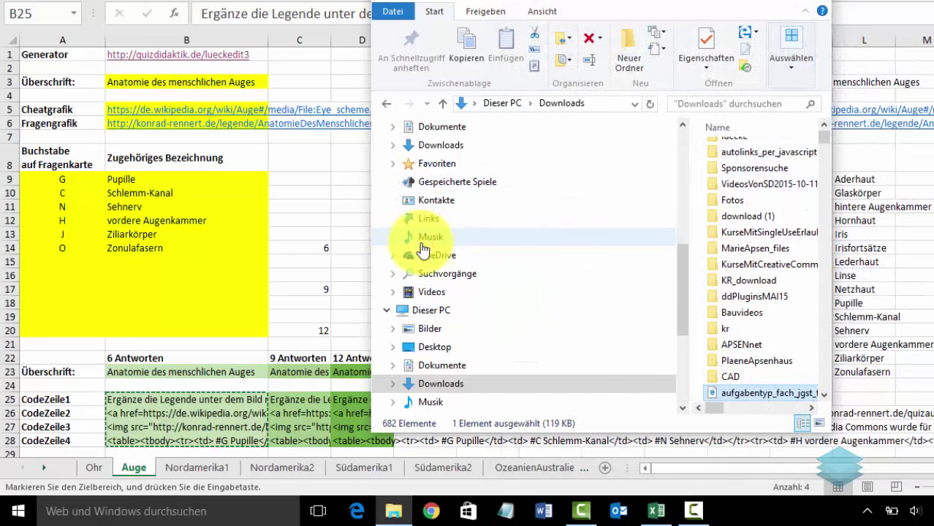
# - Open the edited quiz page and confirm the footer licence line now credits the author
pyautogui.doubleClick(739, 394)
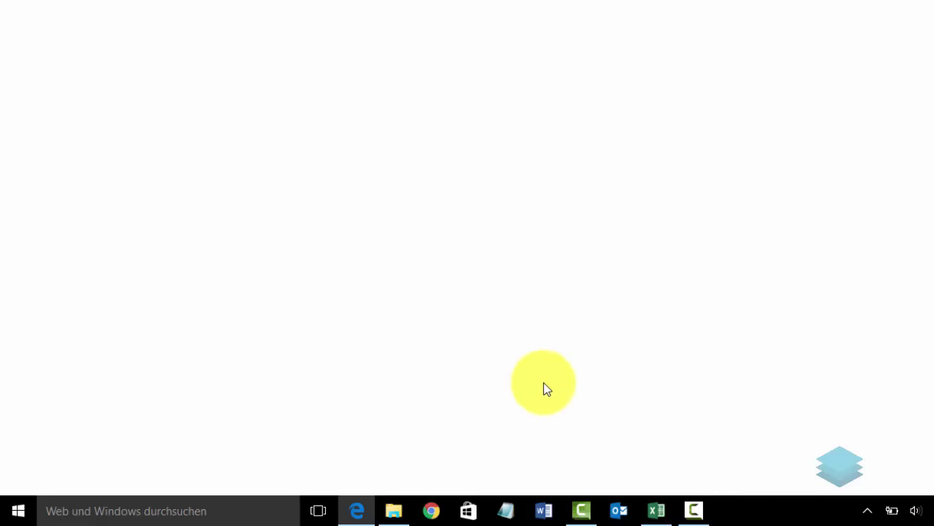
pyautogui.scroll(-1, 542, 386)
pyautogui.scroll(-1, 539, 383)
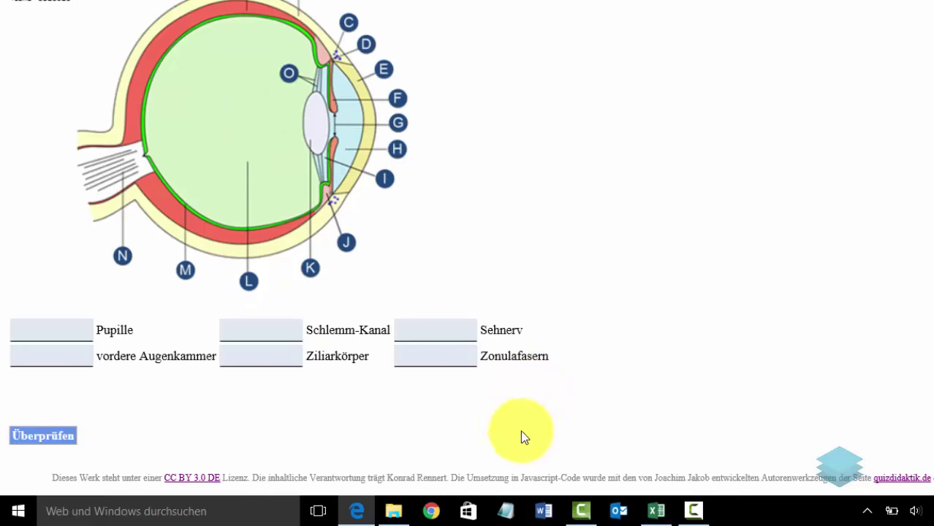
pyautogui.moveTo(388, 477); pyautogui.dragTo(445, 476)
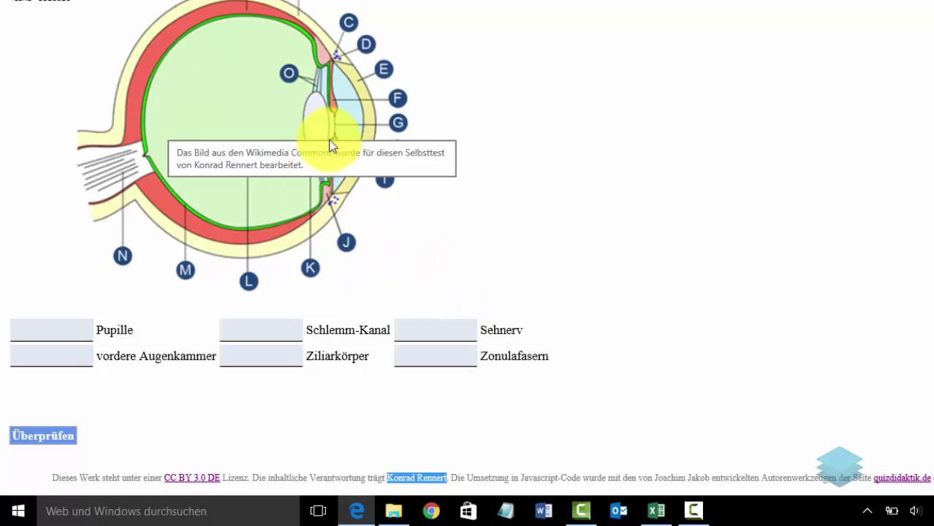
pyautogui.scroll(2, 509, 188)
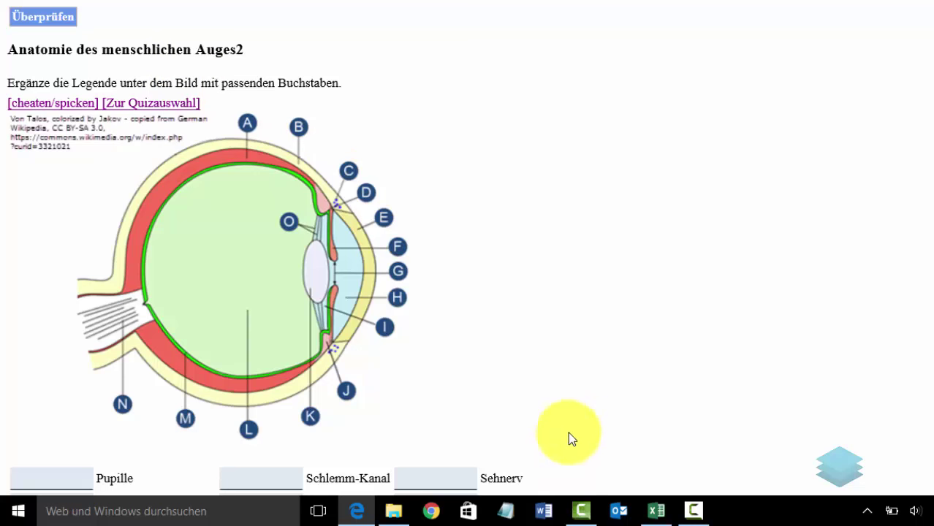
# - Enlarge the formula bar to read B28's 6-answer and C28's 9-answer table formulas in full
pyautogui.click(658, 511)
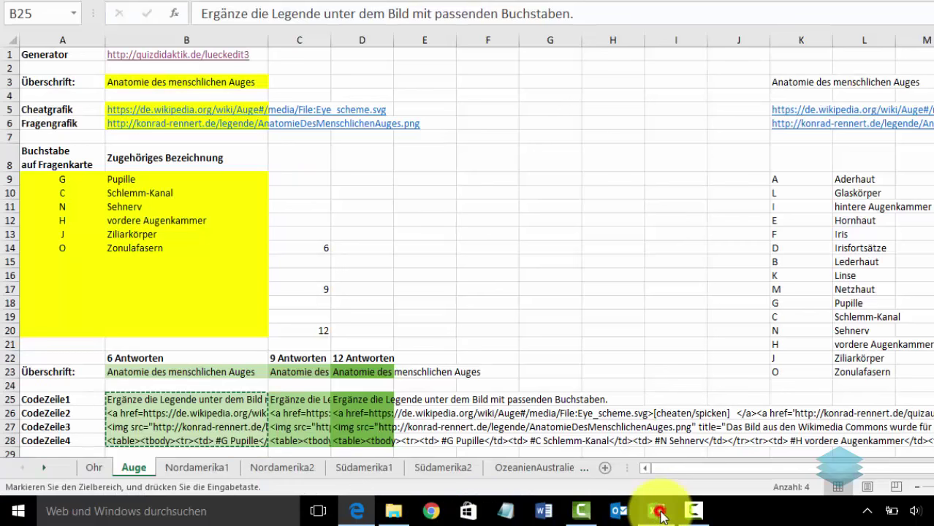
pyautogui.scroll(-3, 444, 310)
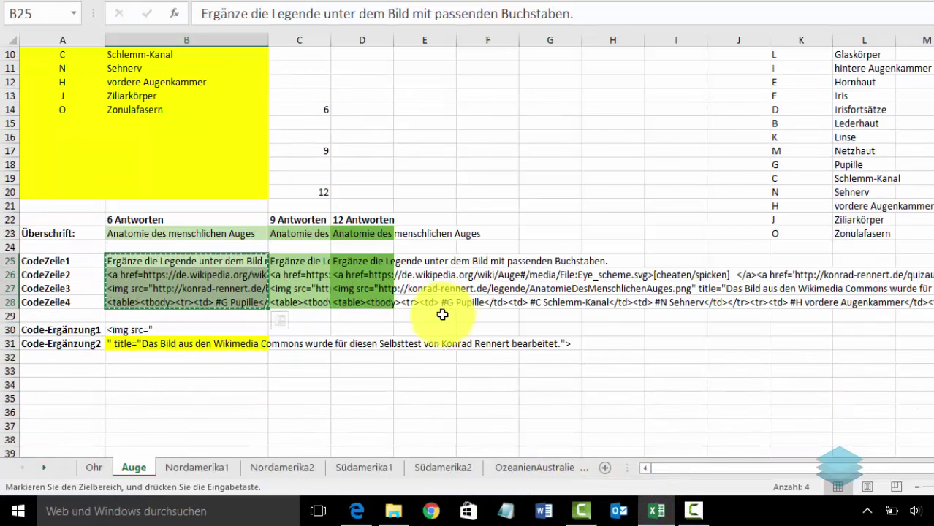
pyautogui.click(190, 300)
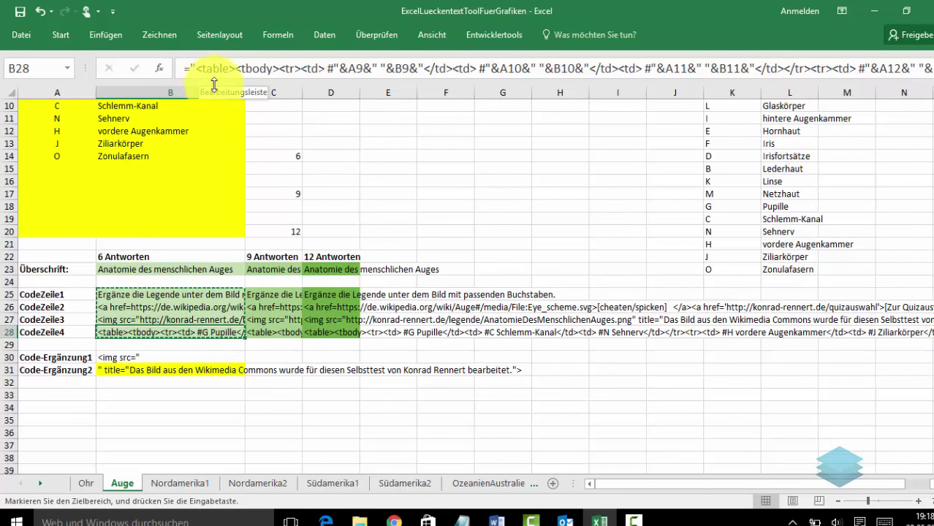
pyautogui.moveTo(214, 79); pyautogui.dragTo(214, 131)
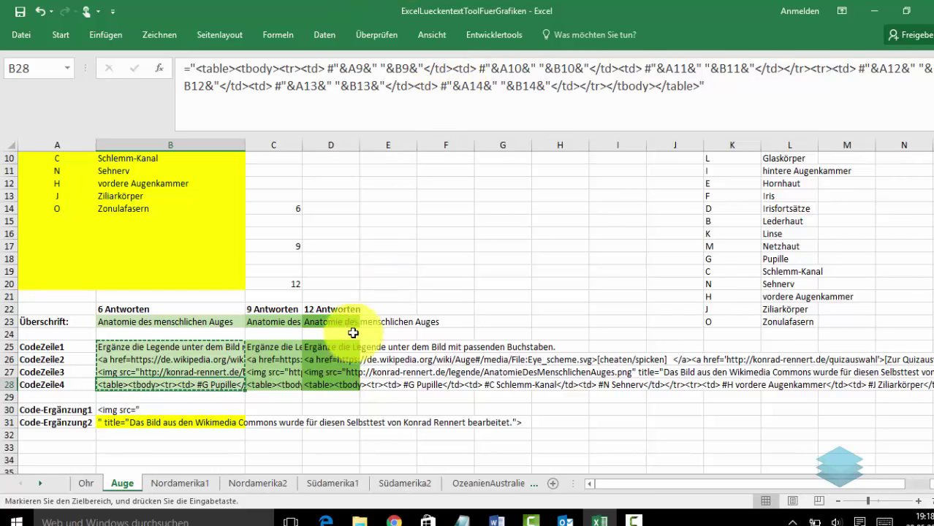
pyautogui.click(268, 386)
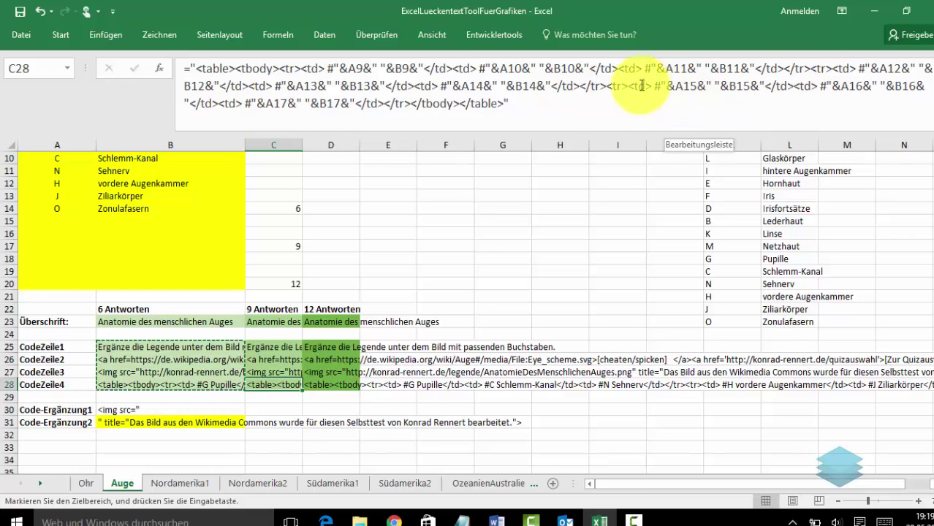
# - Highlight the C28 formula part adding rows 15–17, then show D28's 12-answer formula
pyautogui.moveTo(604, 86)
pyautogui.mouseDown()
pyautogui.moveTo(605, 100)
pyautogui.moveTo(399, 99)
pyautogui.mouseUp()
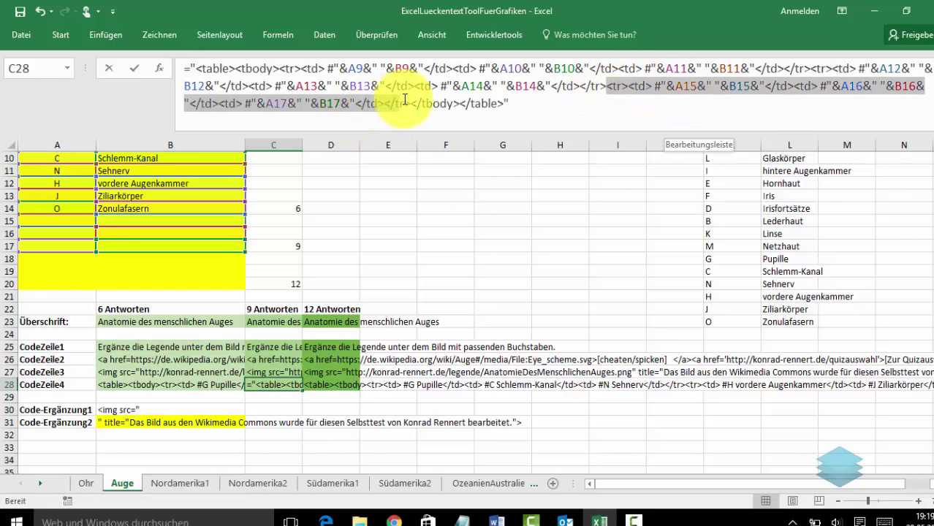
pyautogui.moveTo(399, 99); pyautogui.dragTo(410, 100)
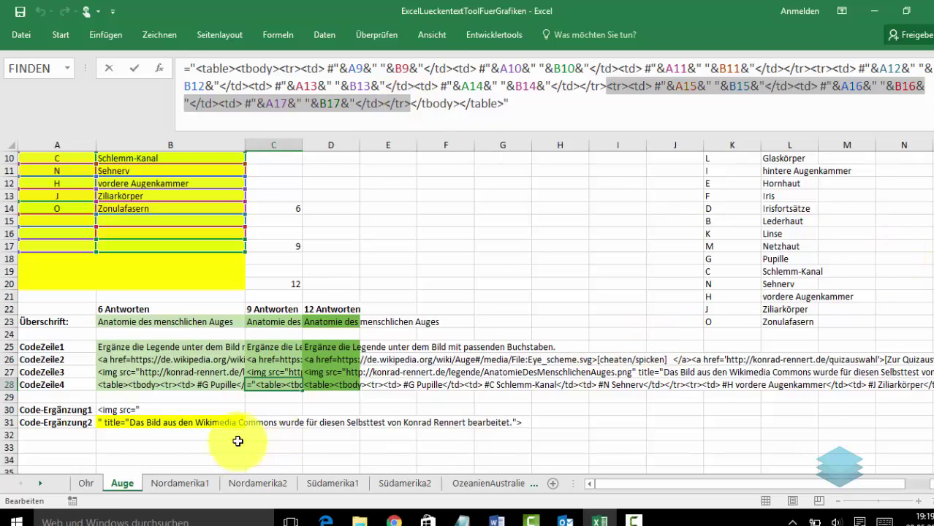
pyautogui.click(334, 386)
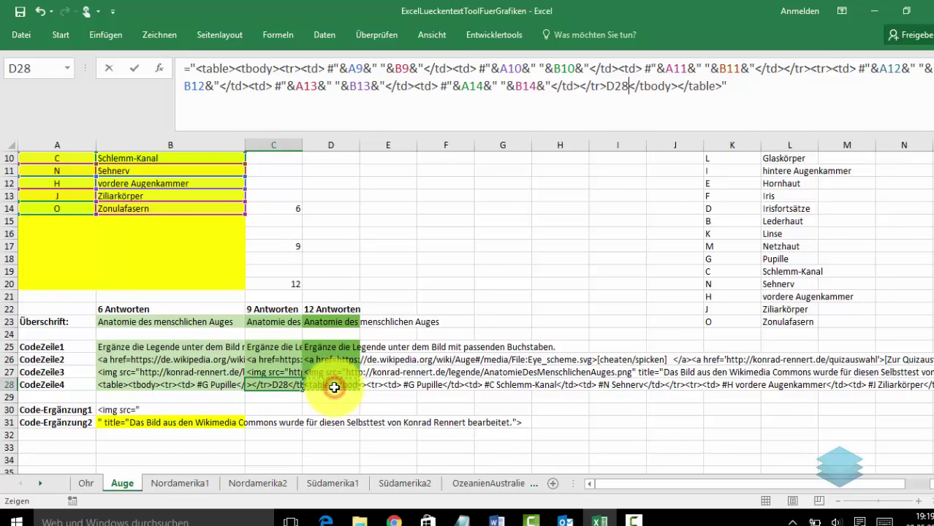
pyautogui.press('Escape')
pyautogui.click(333, 386)
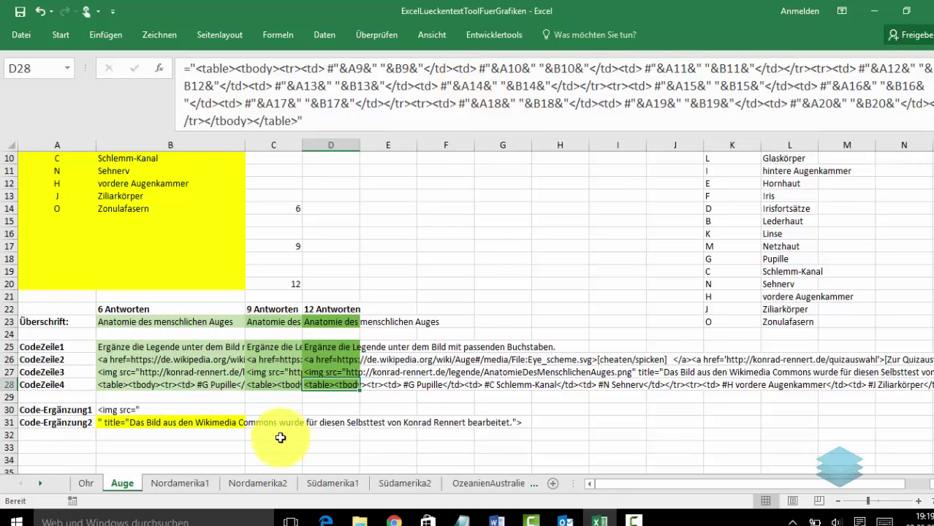
# - Browse the Ohr, Nordamerika1, Nordamerika2, Südamerika1 and Südamerika2 quiz sheets in turn
pyautogui.click(86, 485)
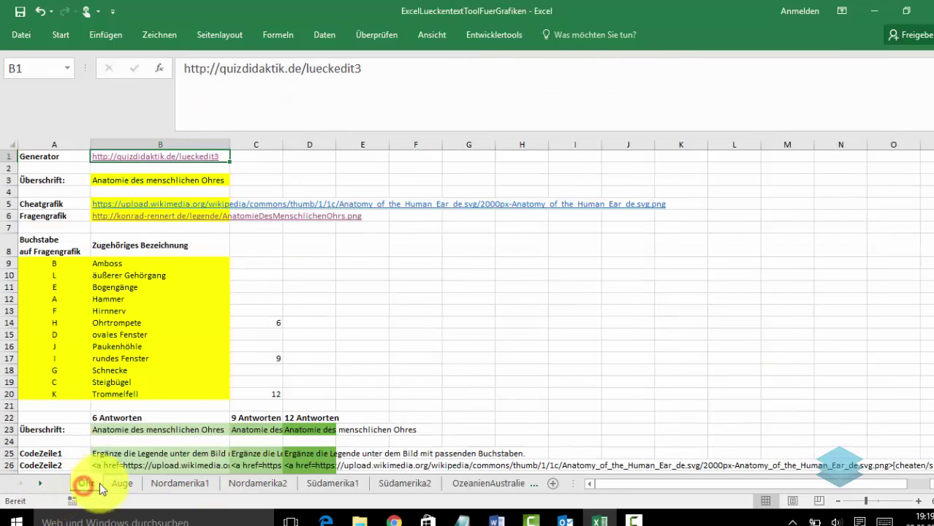
pyautogui.click(130, 488)
pyautogui.click(180, 483)
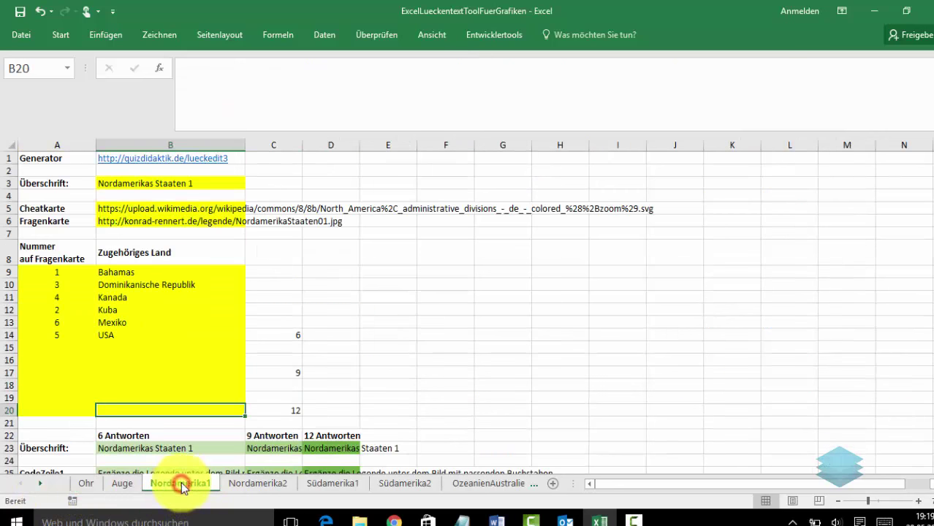
pyautogui.click(258, 484)
pyautogui.click(311, 487)
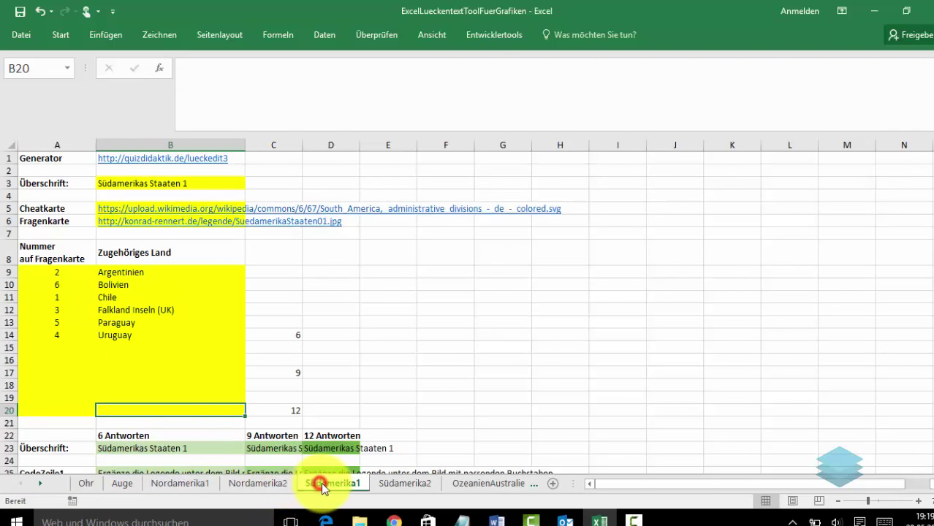
pyautogui.click(381, 488)
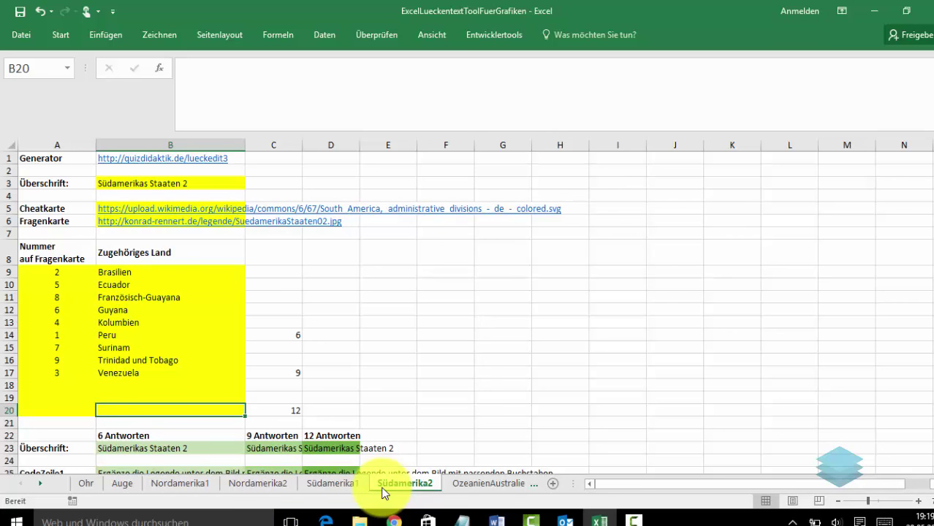